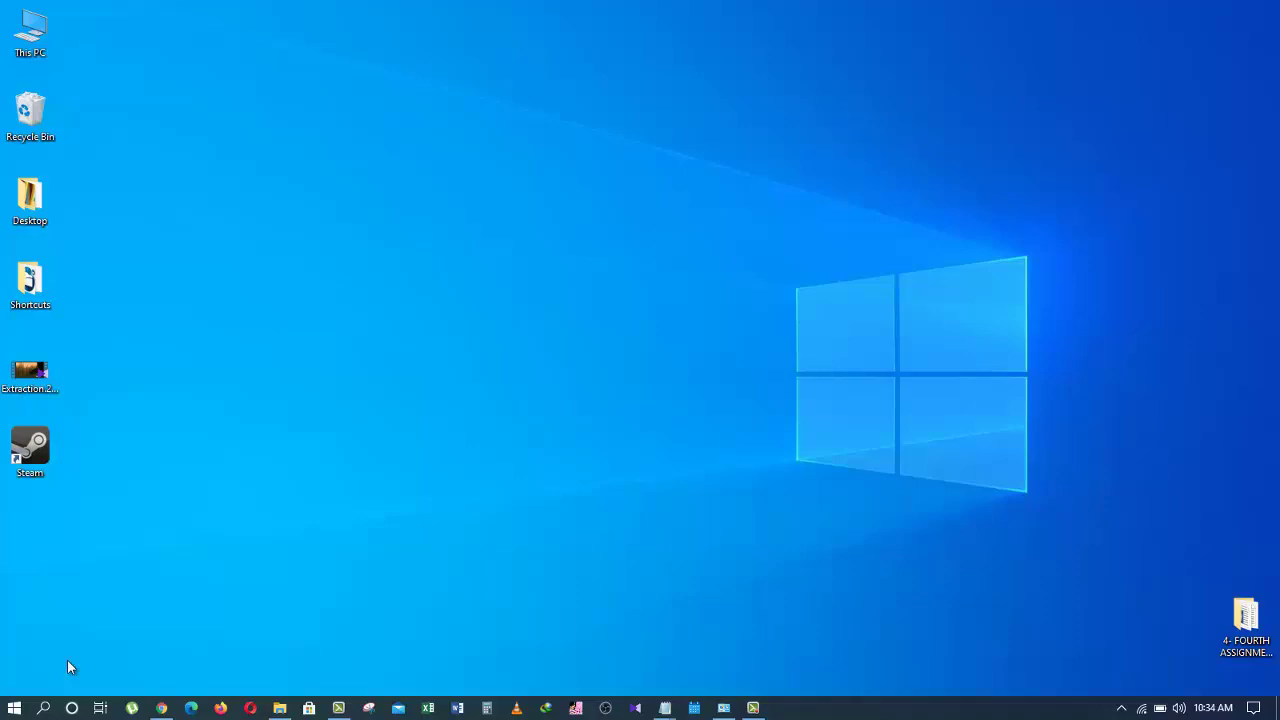
Step: Find and open the Control Panel
{"action": "left_click", "coordinate": [43, 708]}
{"action": "type", "text": "contro"}
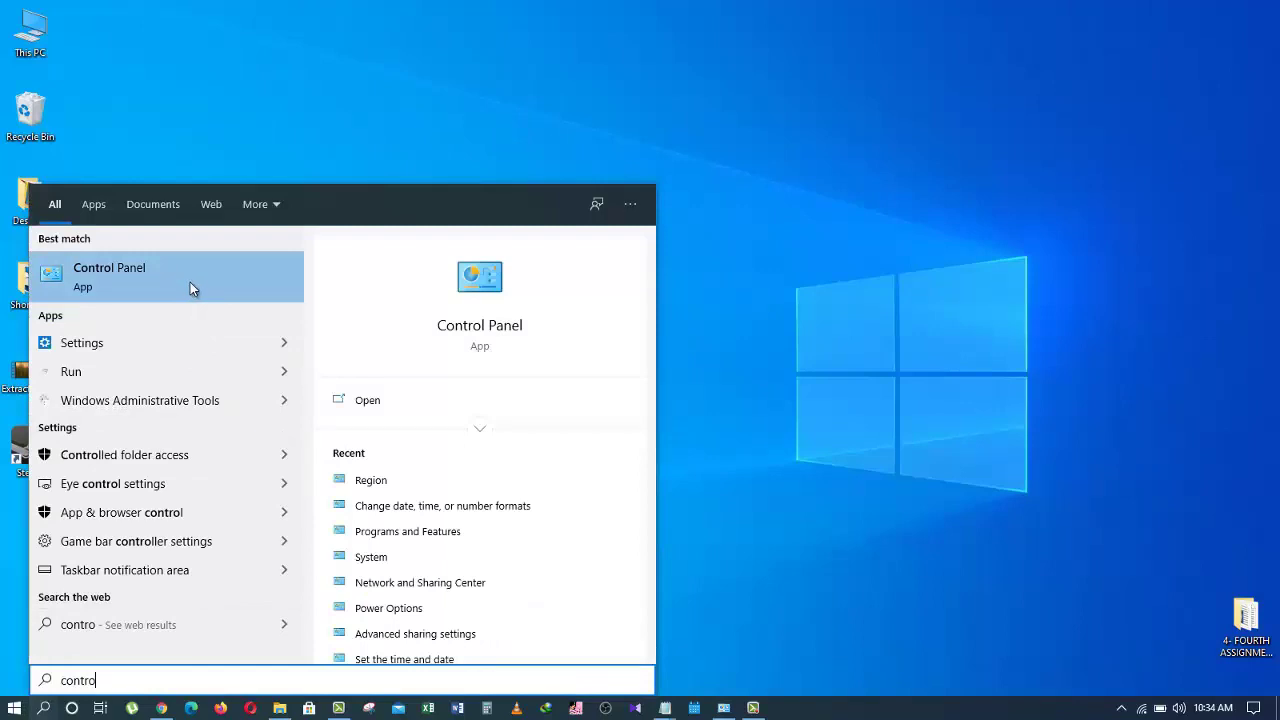
{"action": "left_click", "coordinate": [140, 278]}
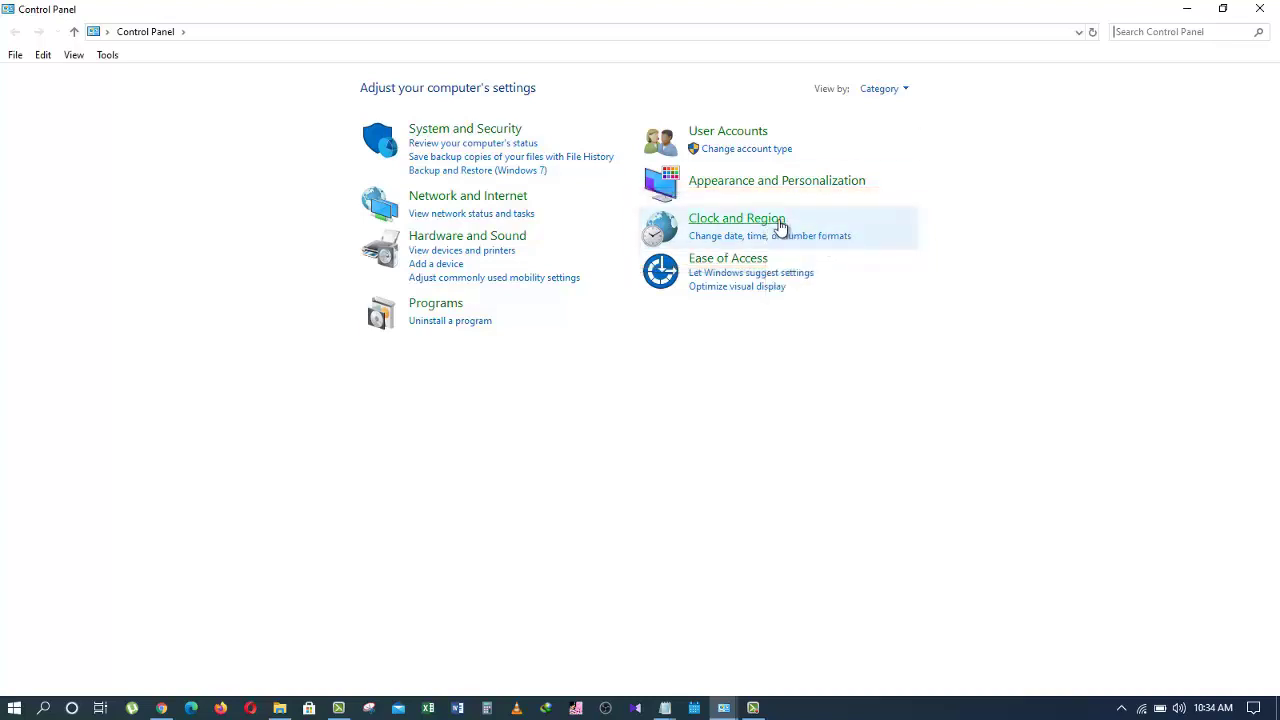
Step: With the Control Panel viewed by Category, reach the language preferences through the Clock and Region settings and start adding a preferred language
{"action": "left_click", "coordinate": [906, 93]}
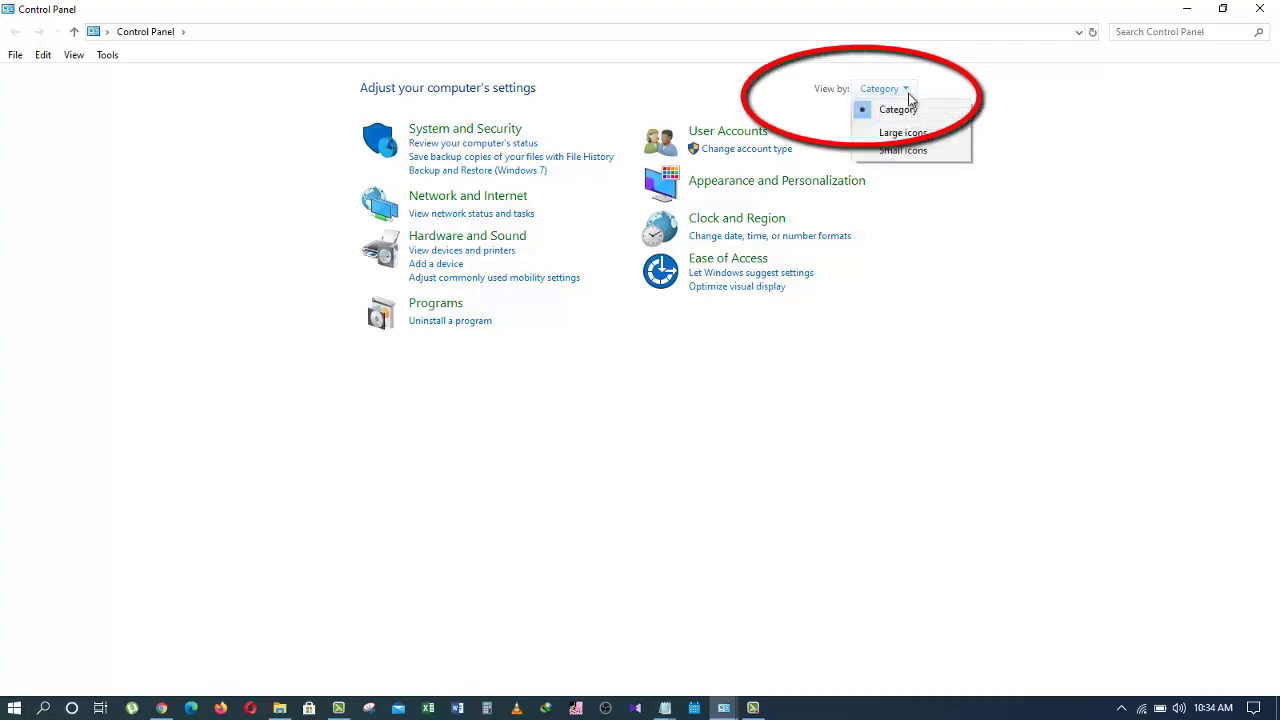
{"action": "left_click", "coordinate": [911, 115]}
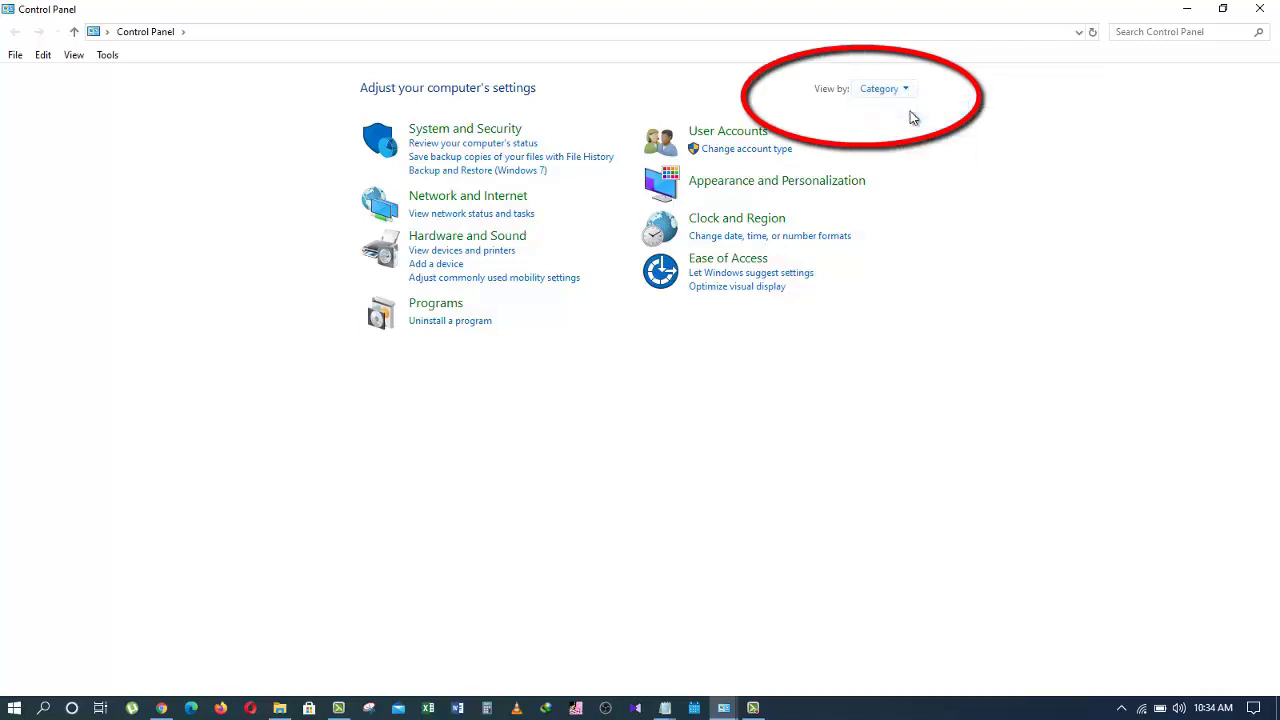
{"action": "left_click", "coordinate": [752, 222]}
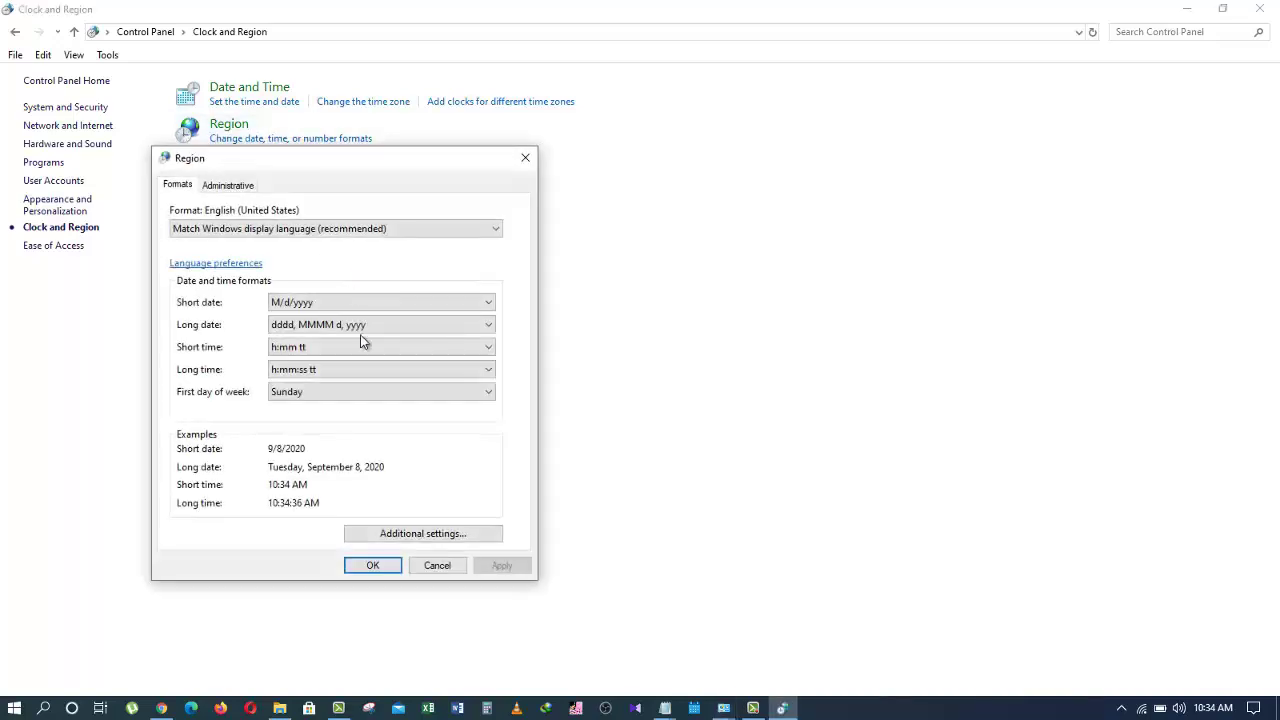
{"action": "left_click", "coordinate": [235, 266]}
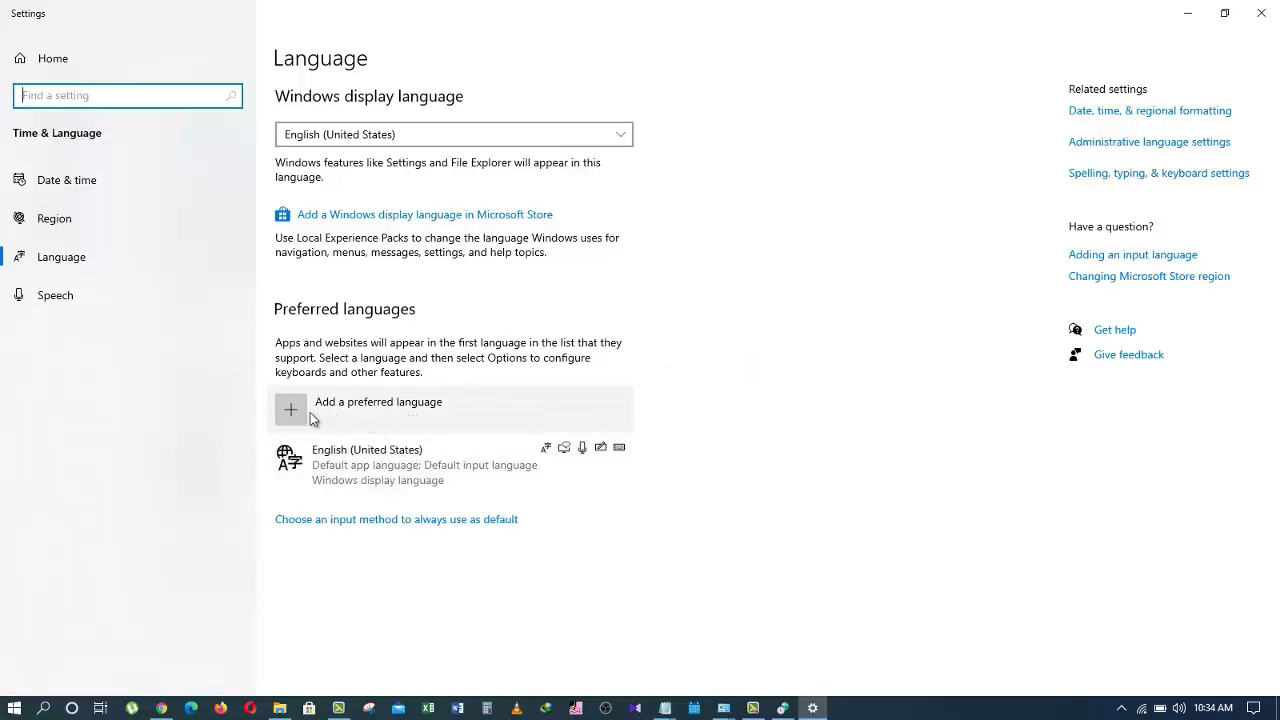
{"action": "left_click", "coordinate": [296, 412]}
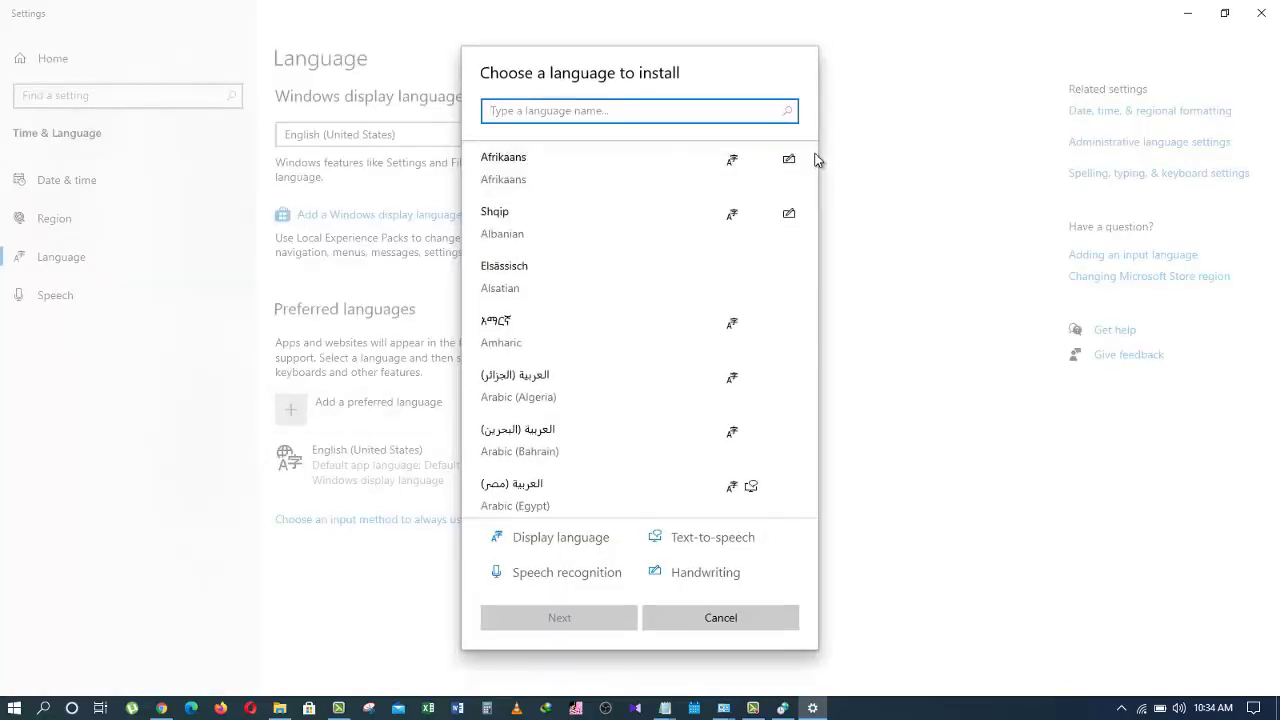
Step: Browse the full list of installable languages and choose Persian
{"action": "scroll", "coordinate": [815, 158], "scroll_direction": "down", "scroll_amount": 1}
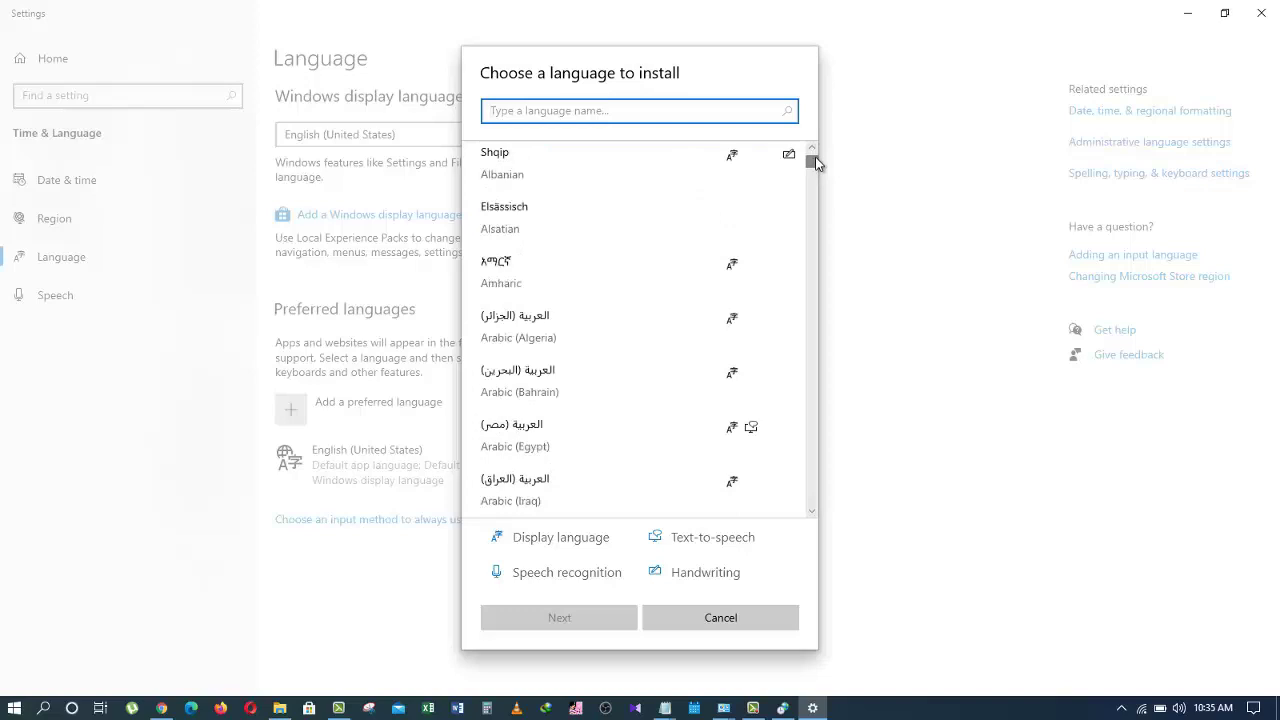
{"action": "left_click_drag", "start_coordinate": [815, 156], "coordinate": [796, 389]}
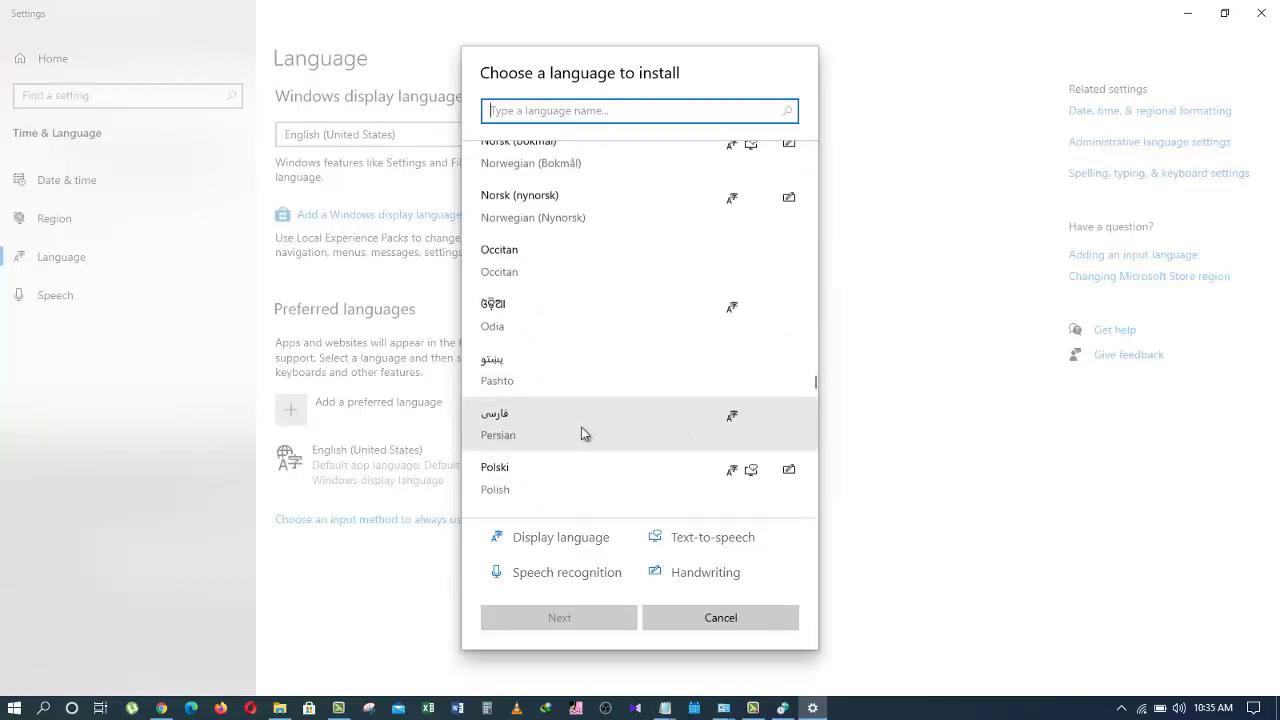
{"action": "left_click", "coordinate": [512, 434]}
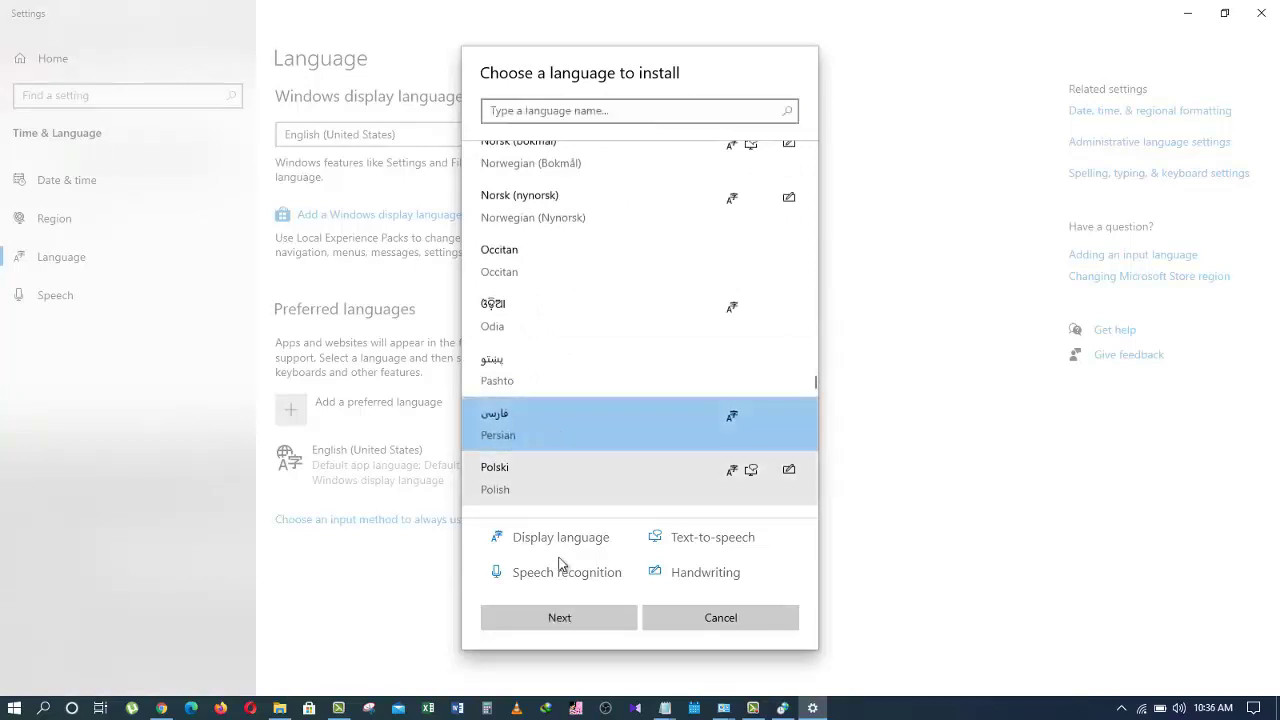
{"action": "left_click", "coordinate": [505, 617]}
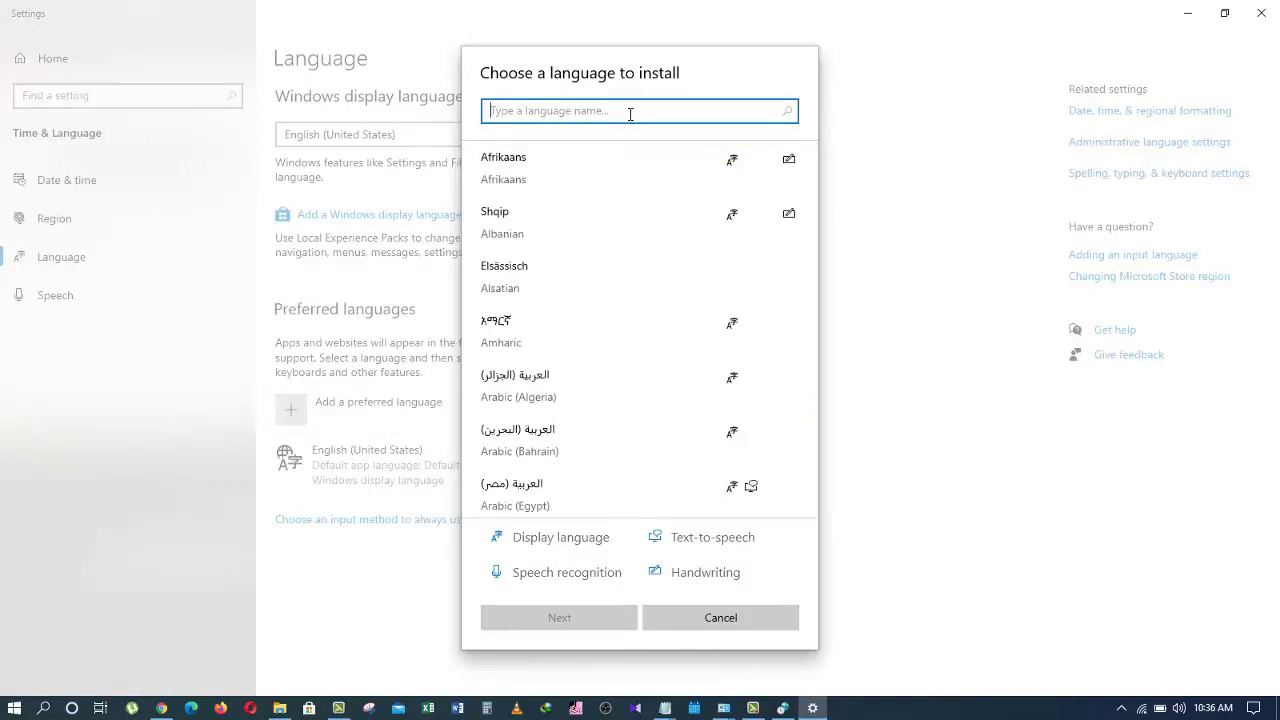
Step: Search the installable languages for "persi" and install Persian with its language pack and basic typing
{"action": "type", "text": "p"}
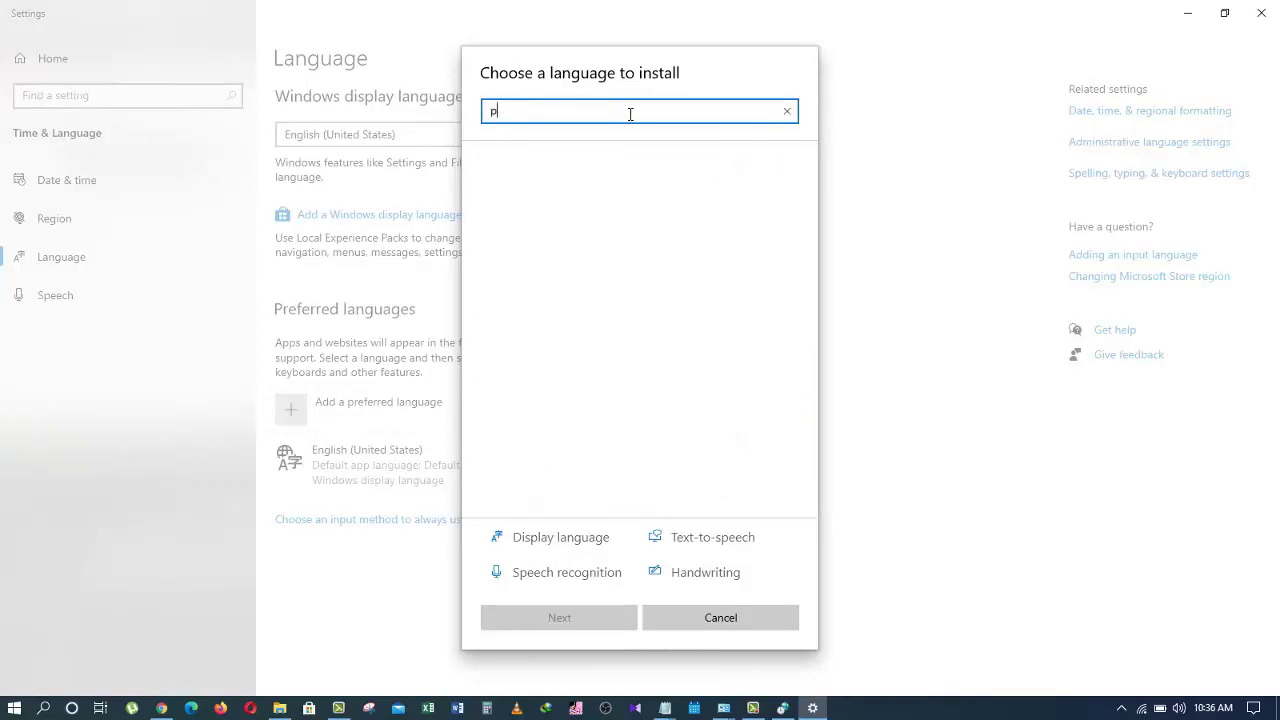
{"action": "type", "text": "ersi"}
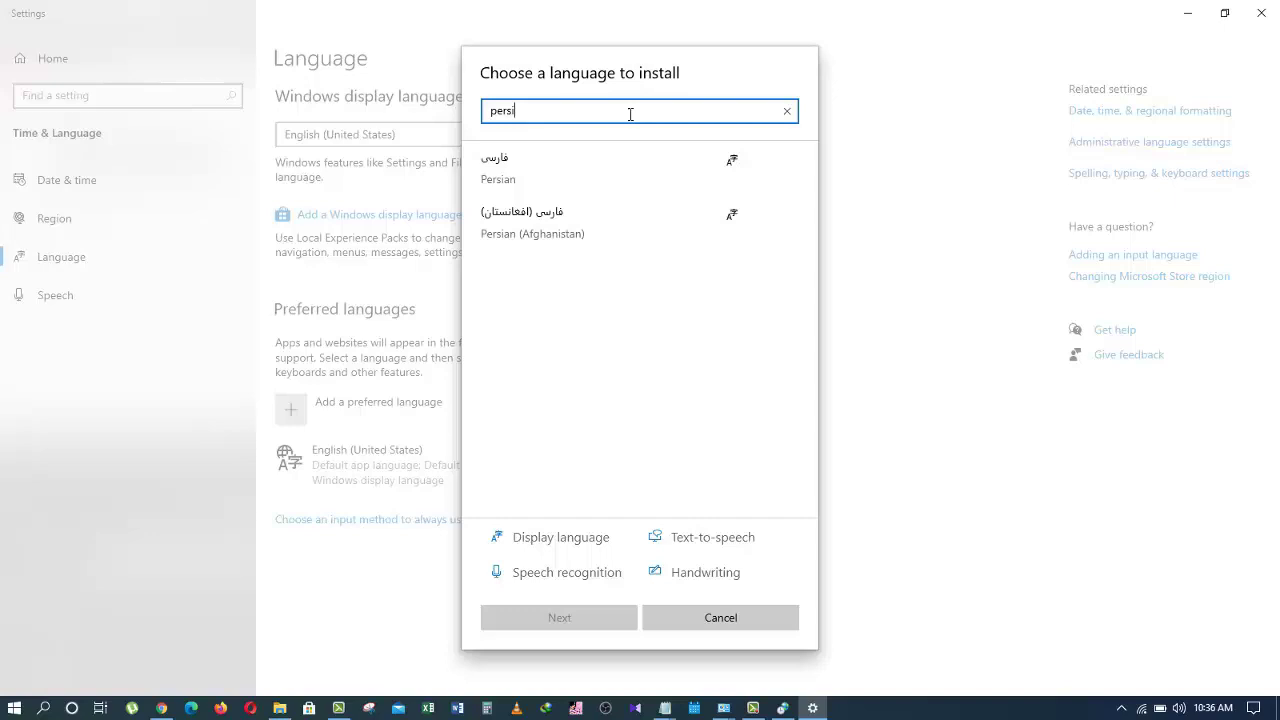
{"action": "left_click", "coordinate": [536, 178]}
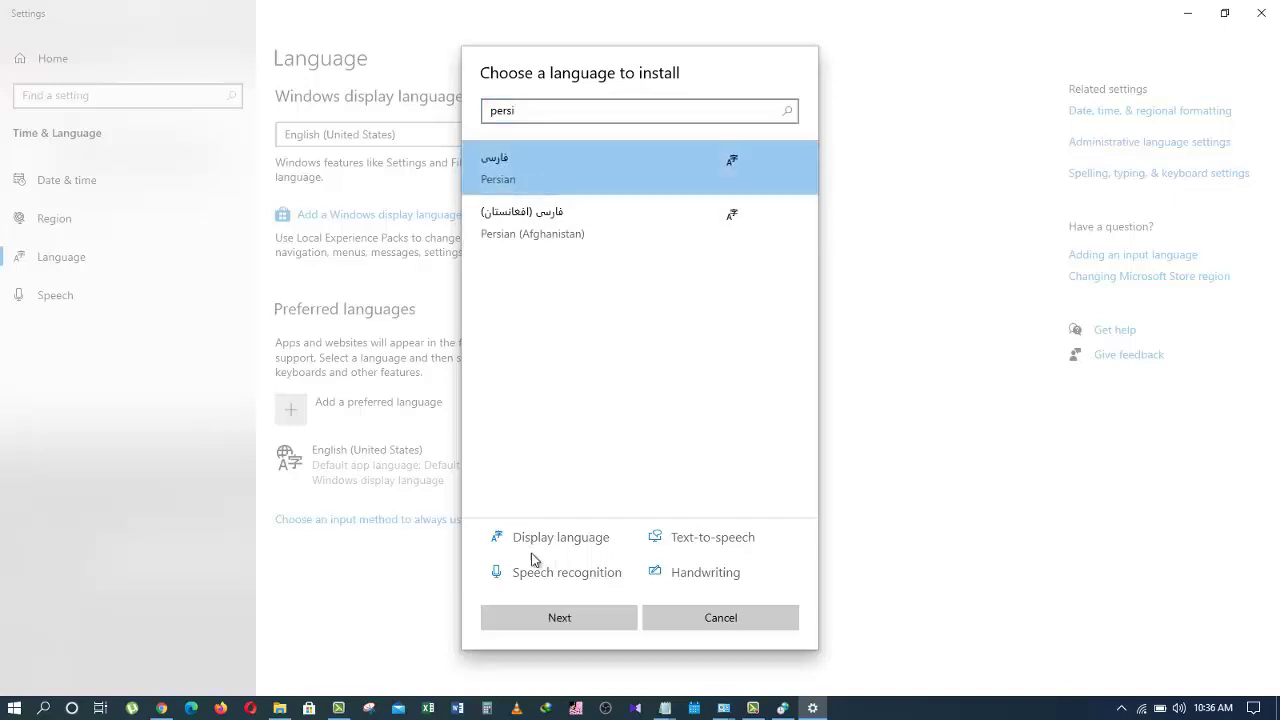
{"action": "left_click", "coordinate": [563, 620]}
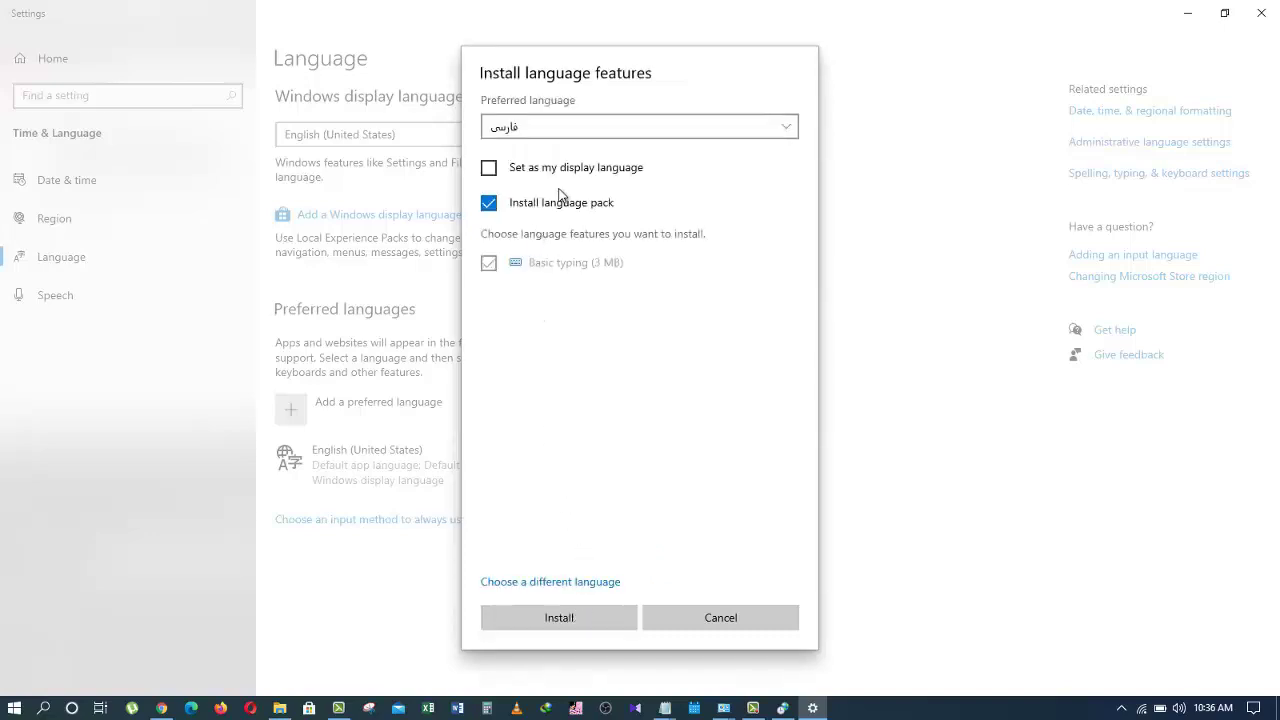
{"action": "left_click", "coordinate": [570, 618]}
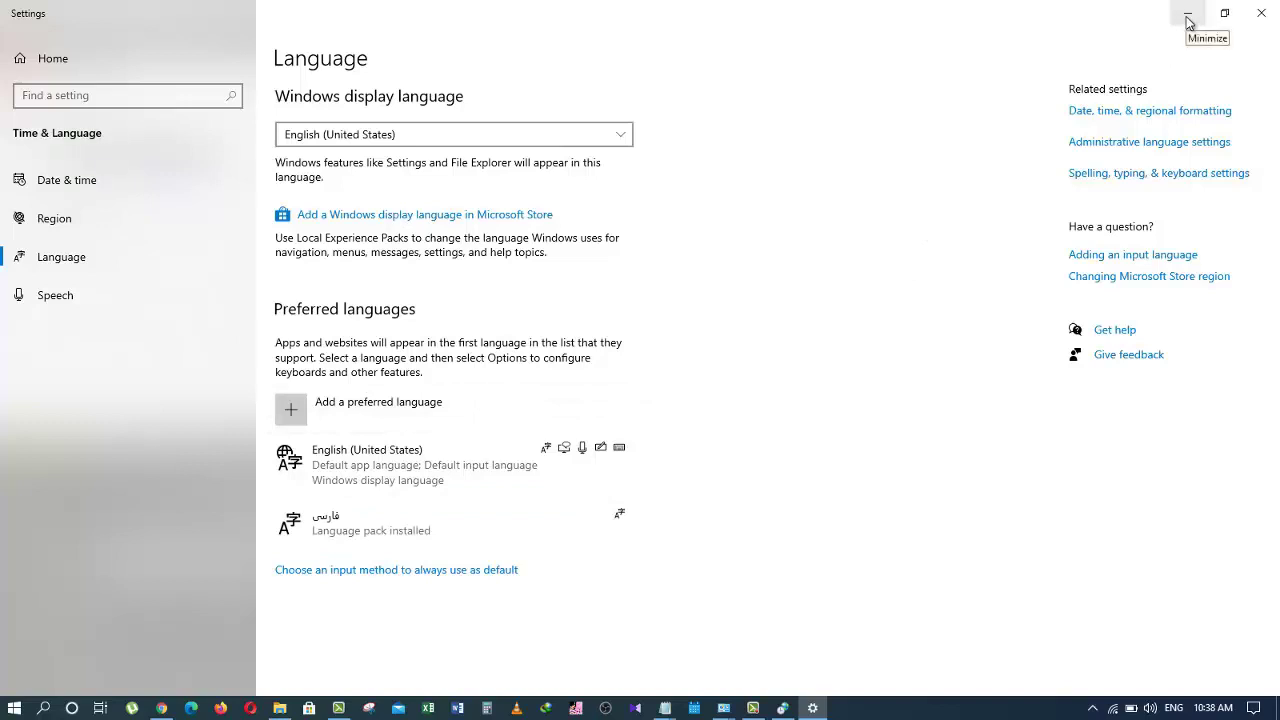
Step: Switch back to the Region dialog and accept its settings
{"action": "key", "text": "alt+Tab"}
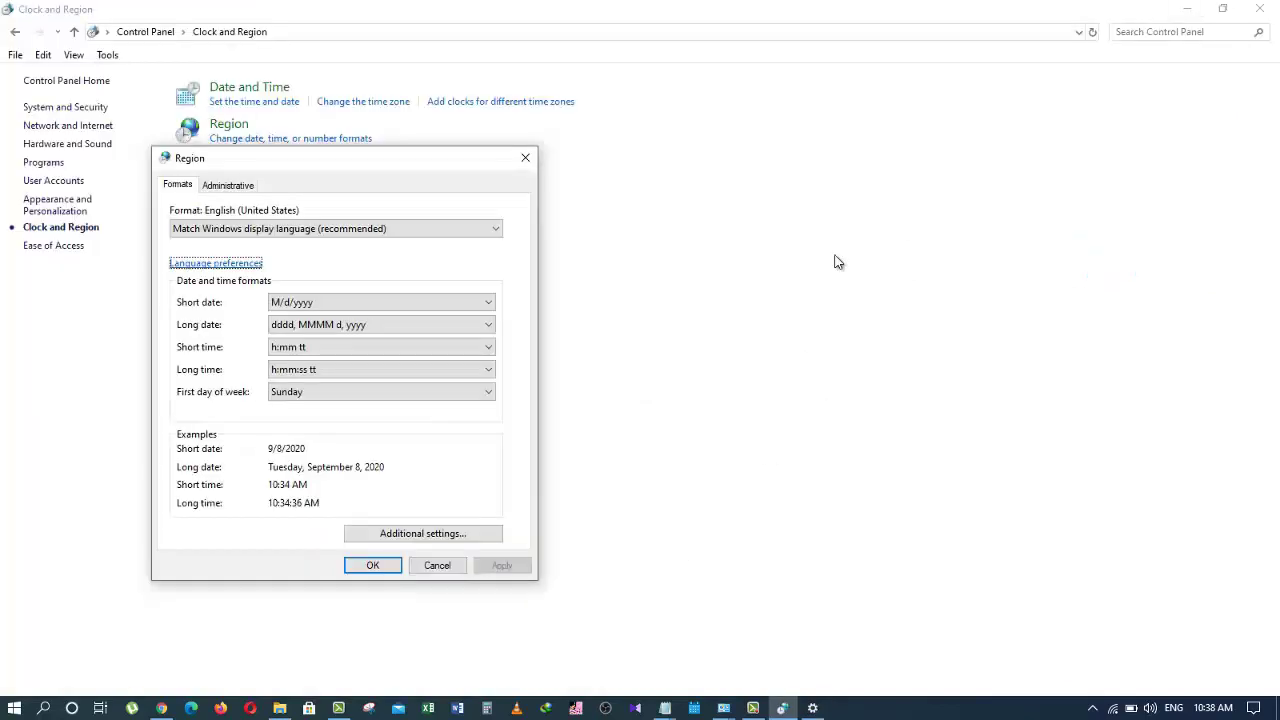
{"action": "left_click", "coordinate": [395, 565]}
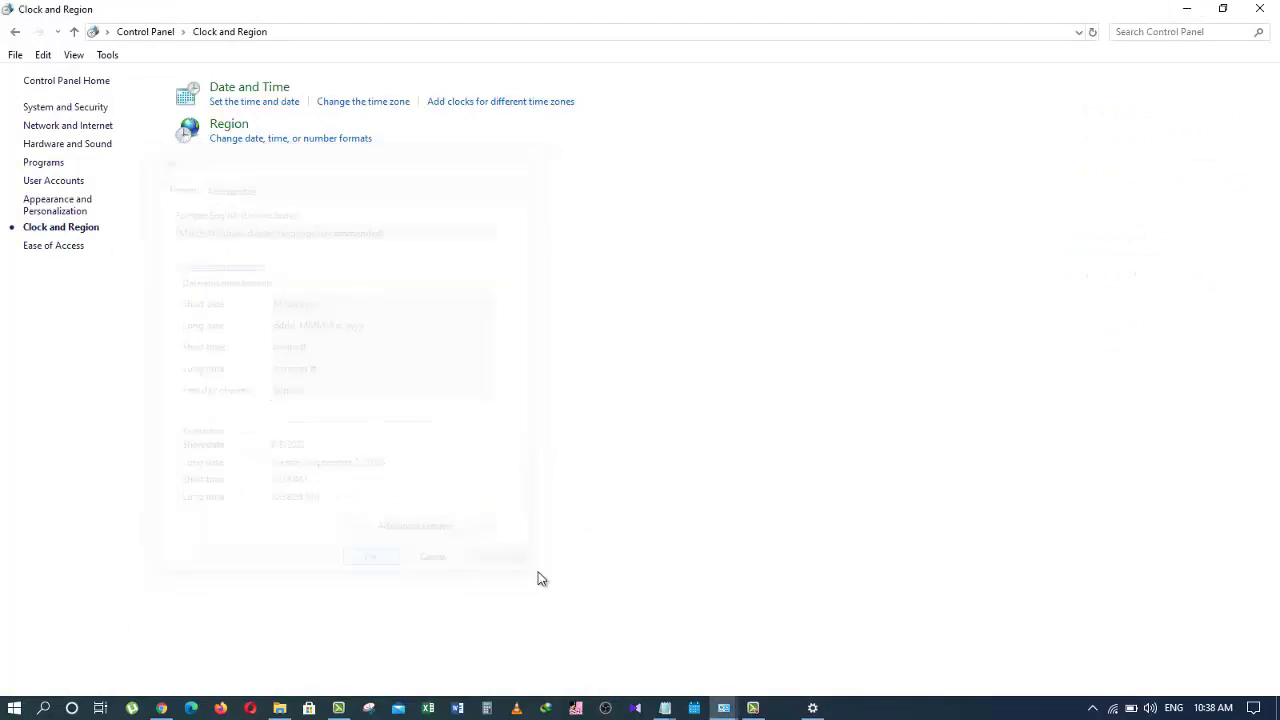
Step: Start Word, dismiss the activation wizard and create a blank document
{"action": "left_click", "coordinate": [457, 708]}
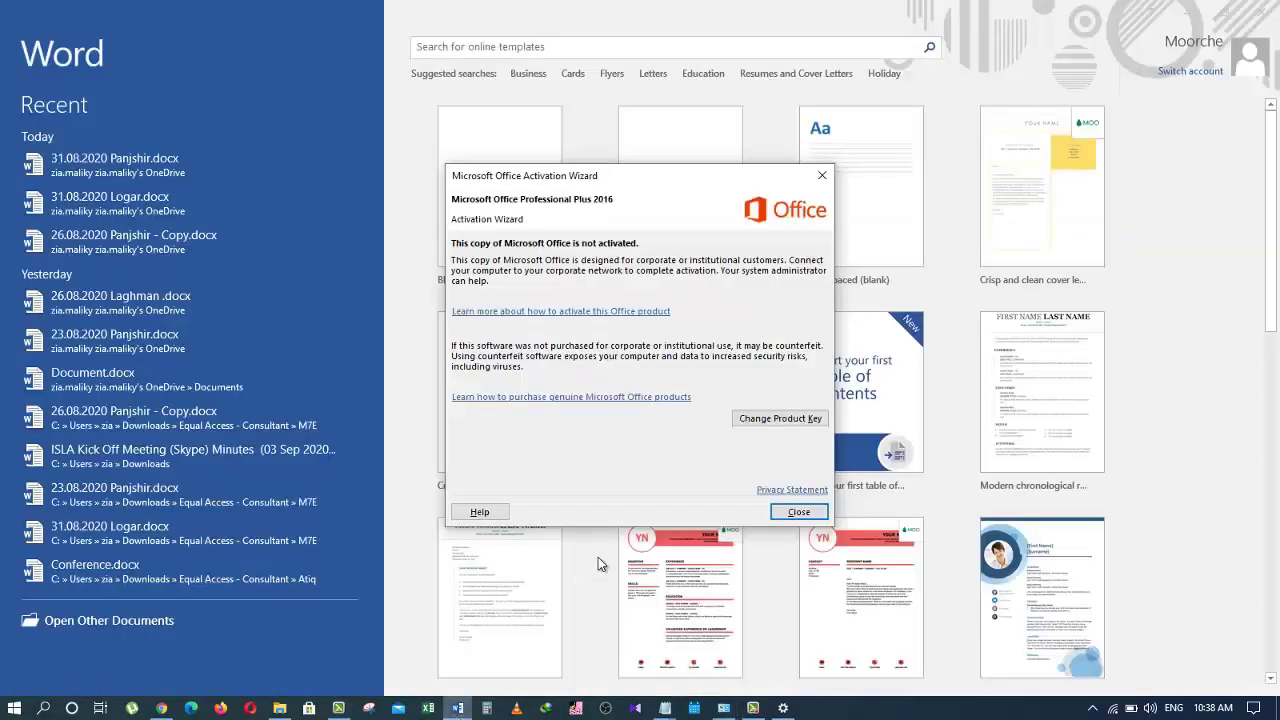
{"action": "left_click", "coordinate": [799, 511]}
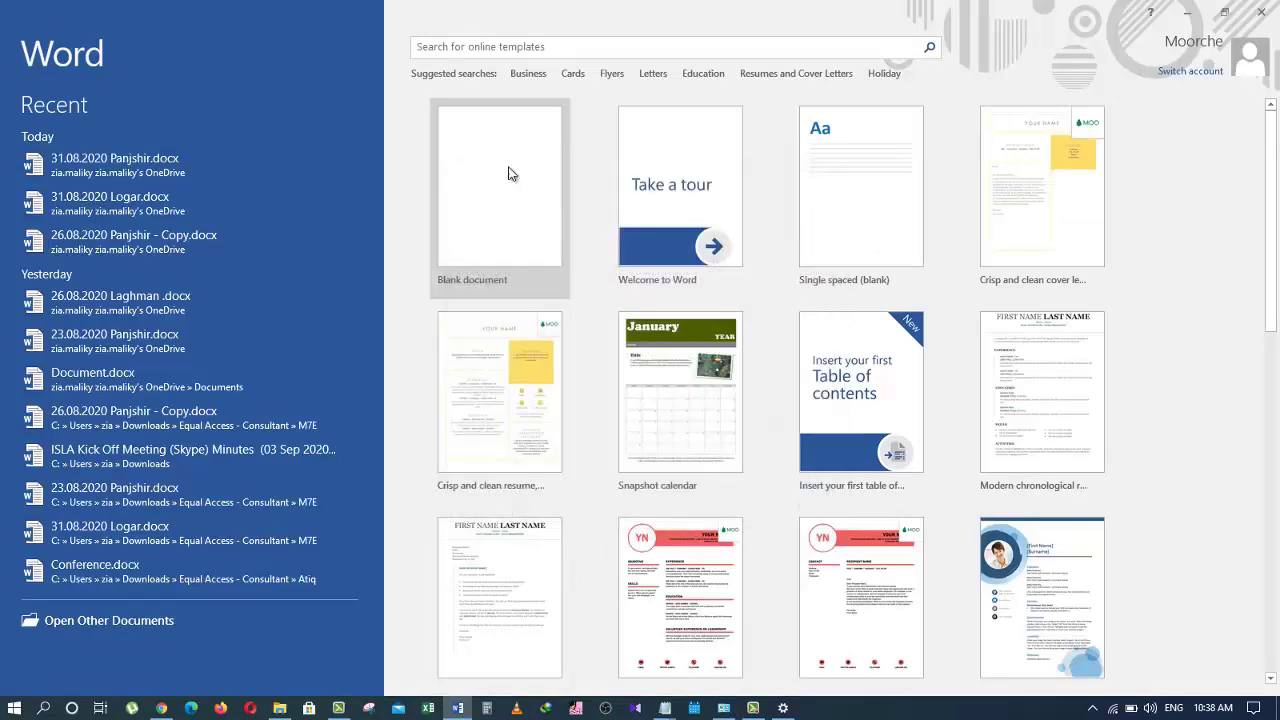
{"action": "left_click", "coordinate": [507, 172]}
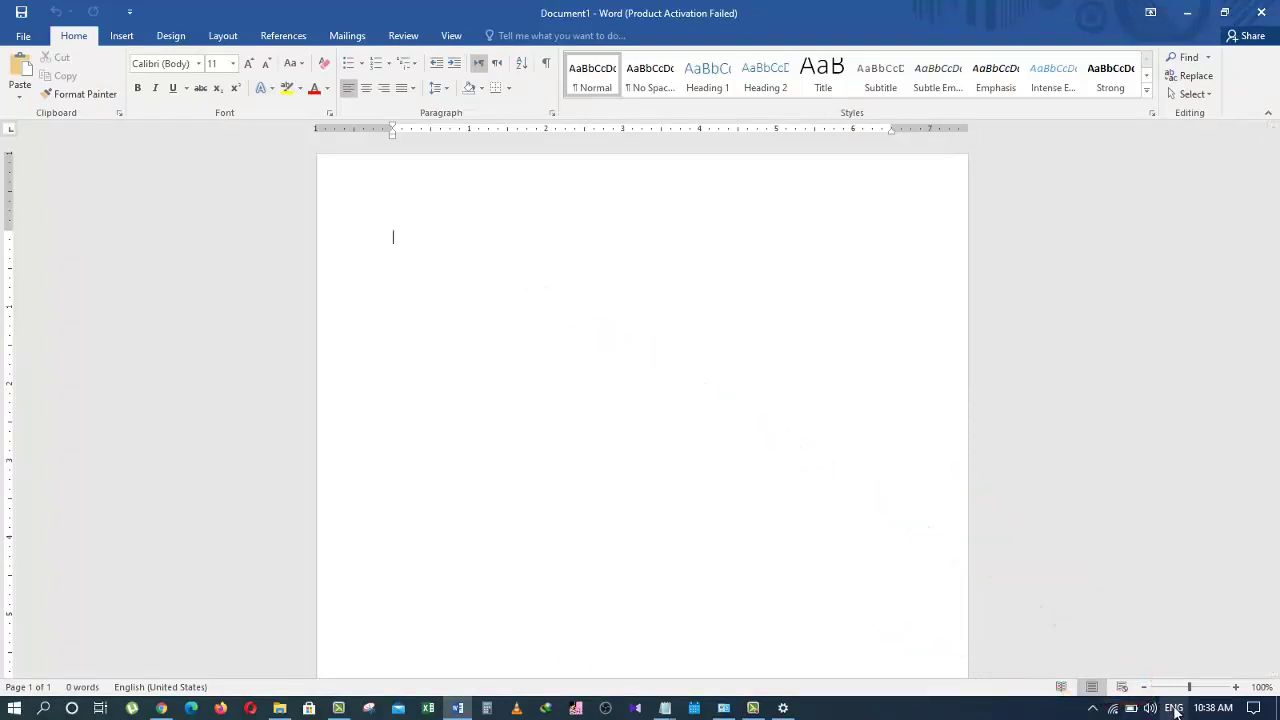
Step: Switch the input language to the Persian keyboard and write "سلام" in the blank document
{"action": "left_click", "coordinate": [1174, 708]}
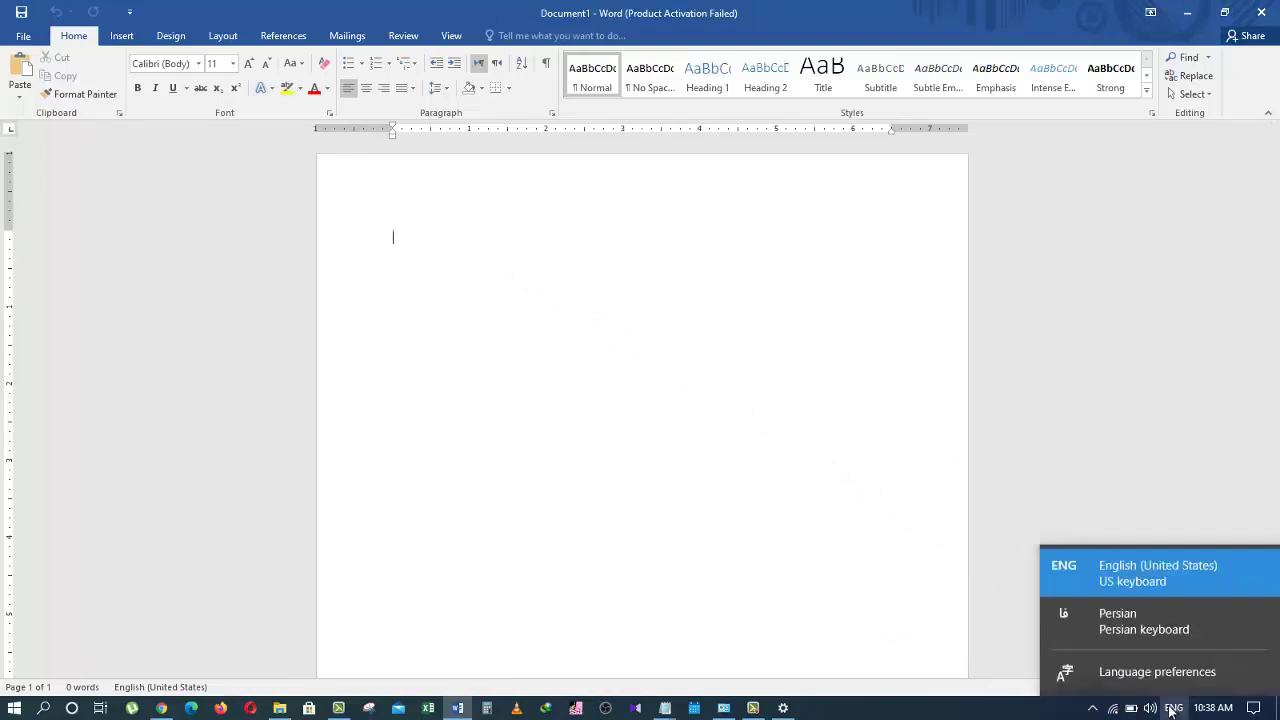
{"action": "left_click", "coordinate": [1118, 629]}
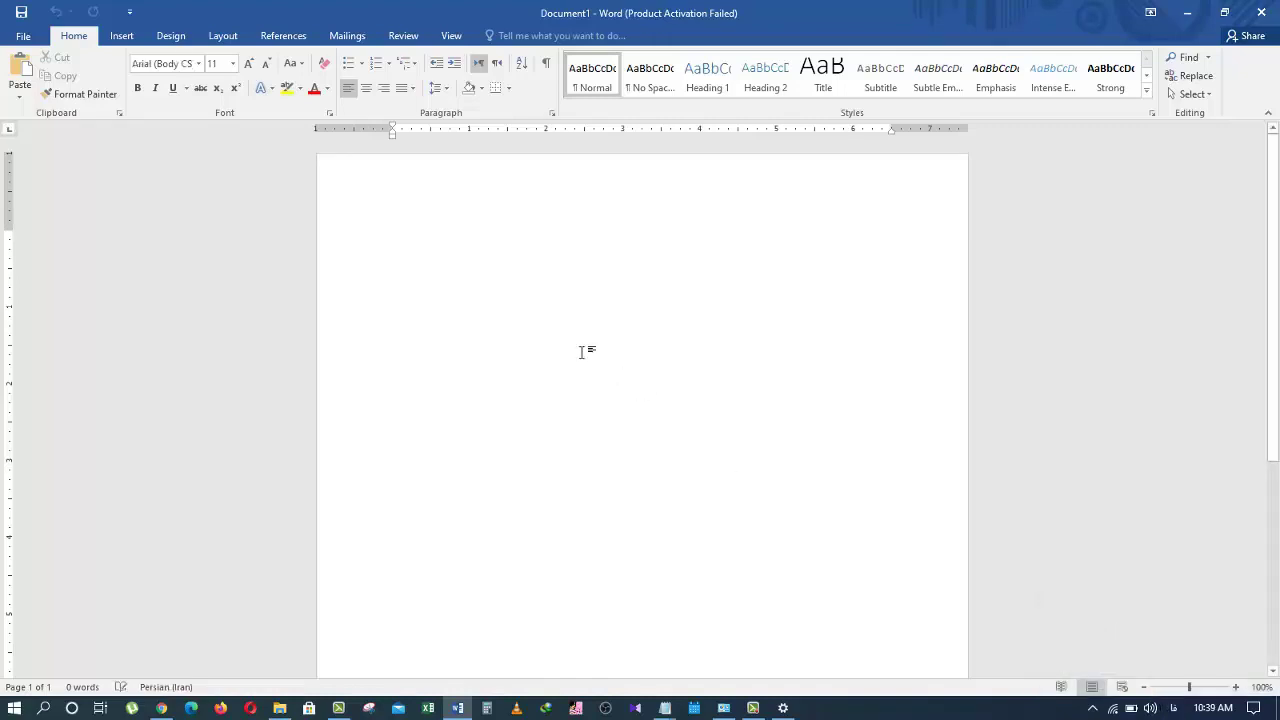
{"action": "type", "text": "سلام"}
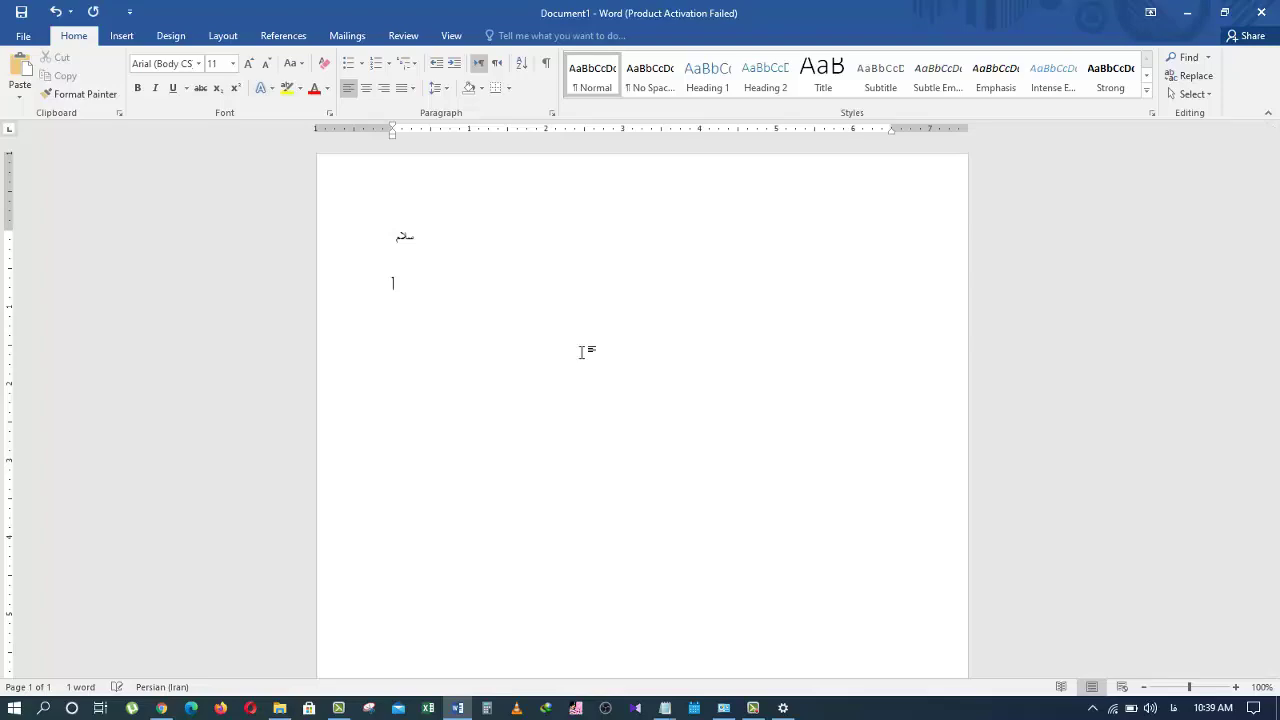
Step: Return to the desktop, refresh it and reopen the Windows language preferences
{"action": "key", "text": "super+d"}
{"action": "right_click", "coordinate": [702, 277]}
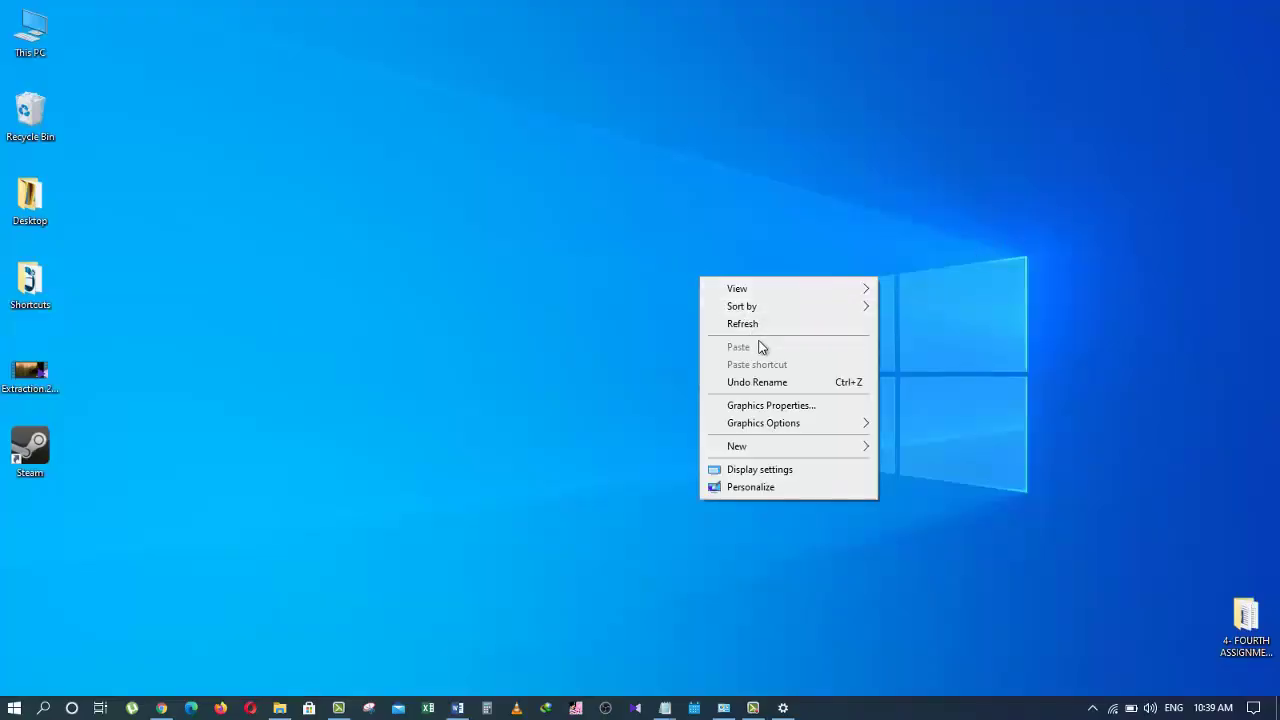
{"action": "left_click", "coordinate": [764, 325]}
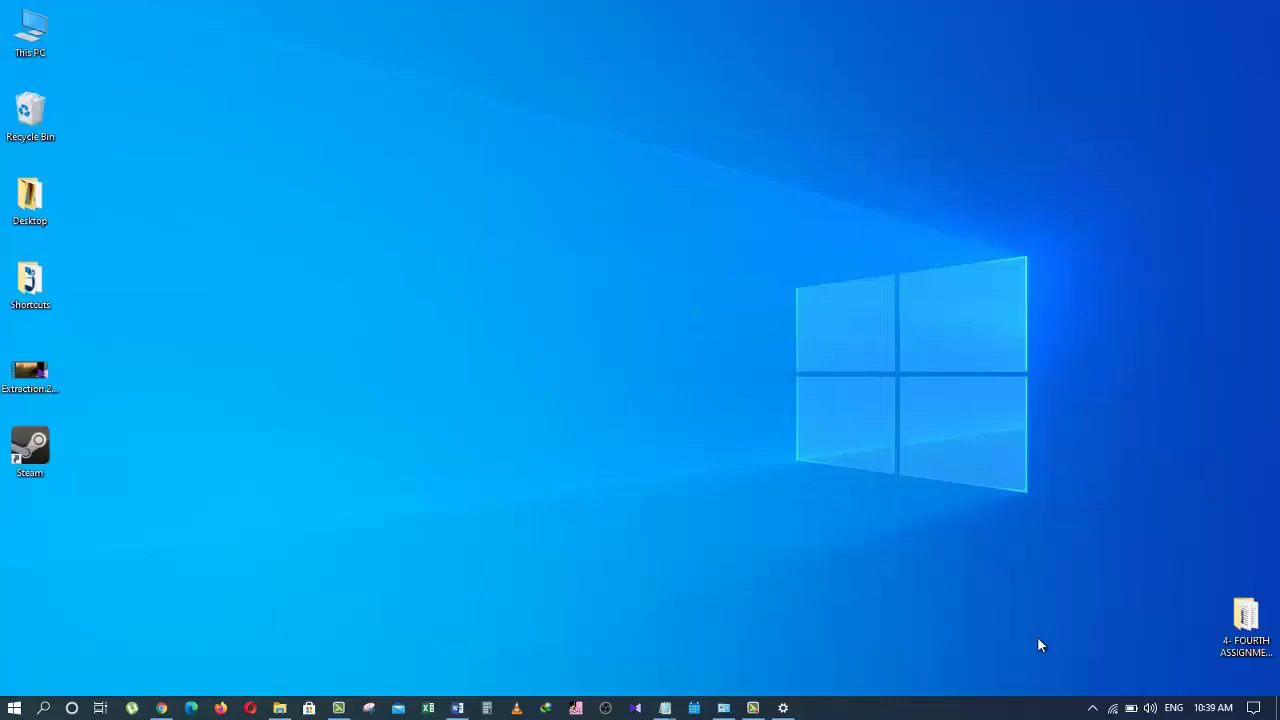
{"action": "left_click", "coordinate": [1172, 710]}
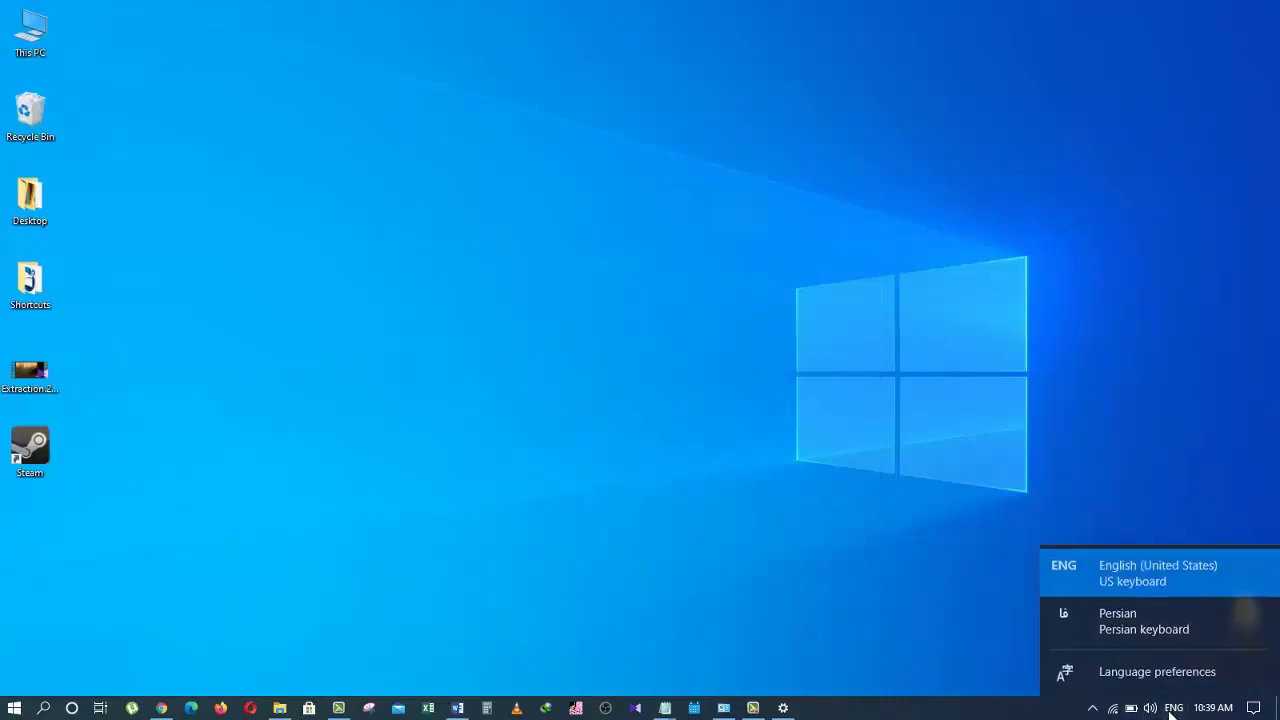
{"action": "left_click", "coordinate": [1142, 673]}
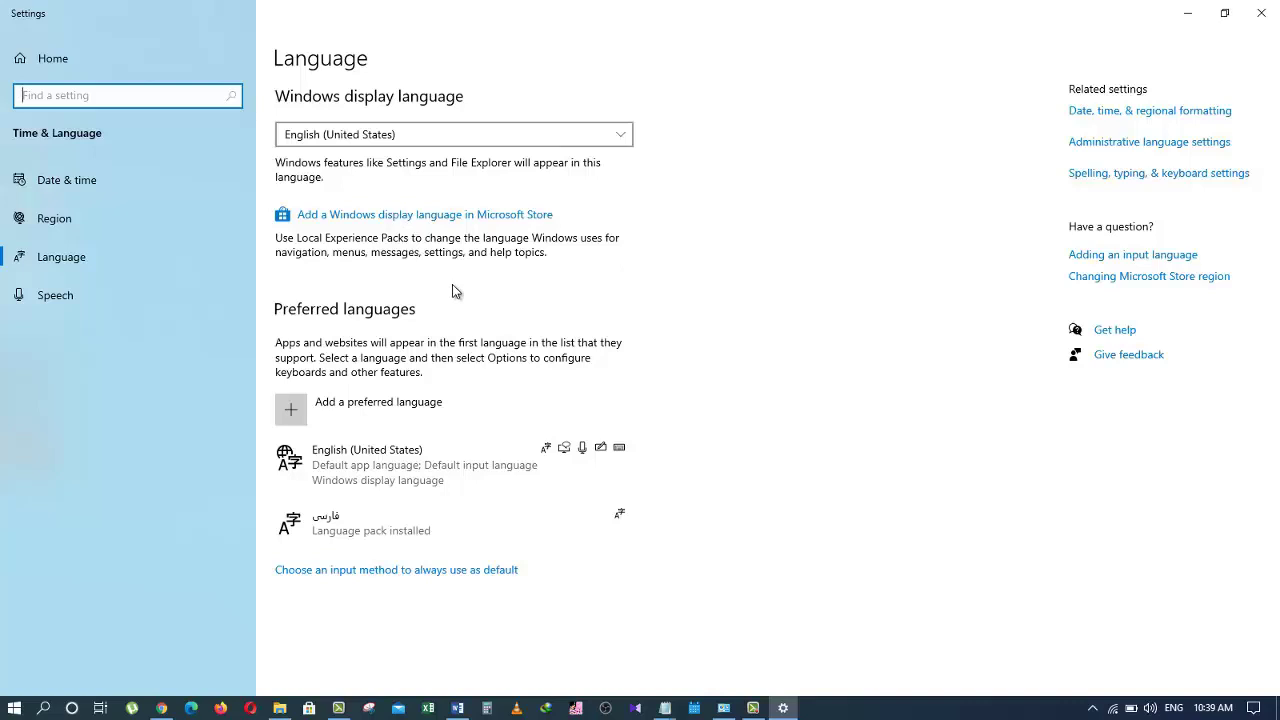
Step: Add Pashto as a preferred language with basic typing by searching for "pashto", and expand its entry in the preferred languages
{"action": "left_click", "coordinate": [292, 412]}
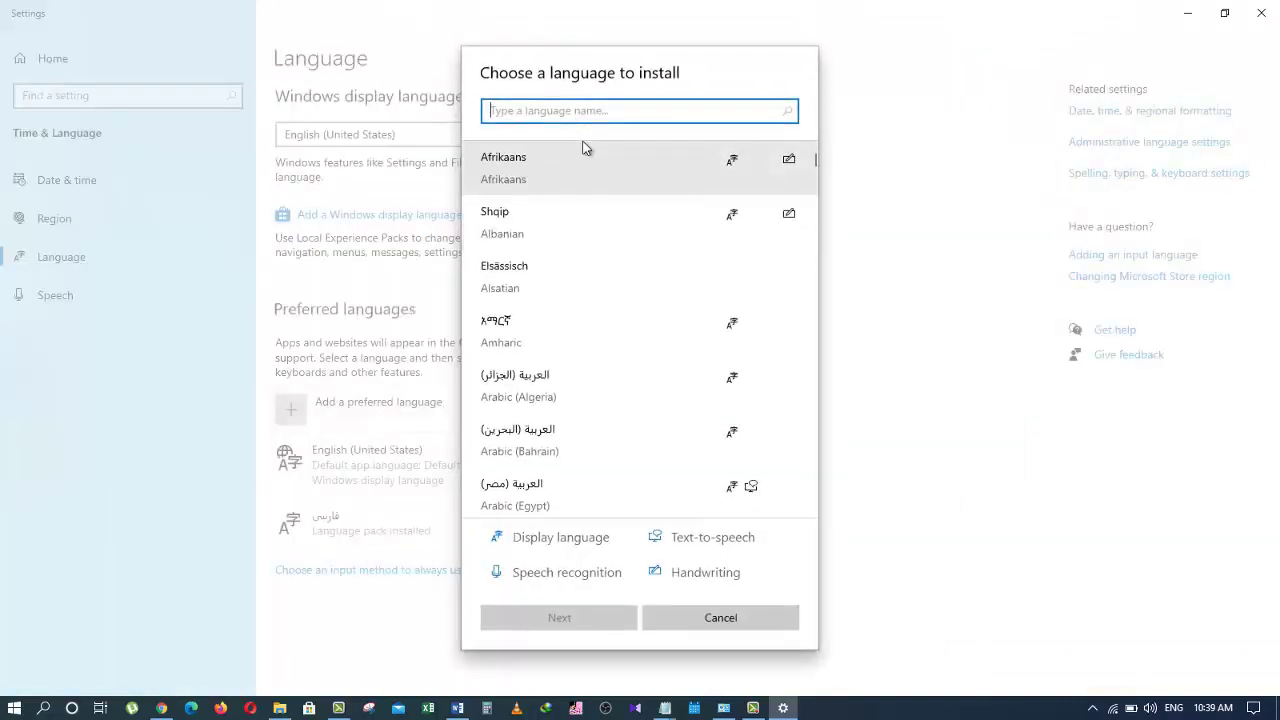
{"action": "type", "text": "p"}
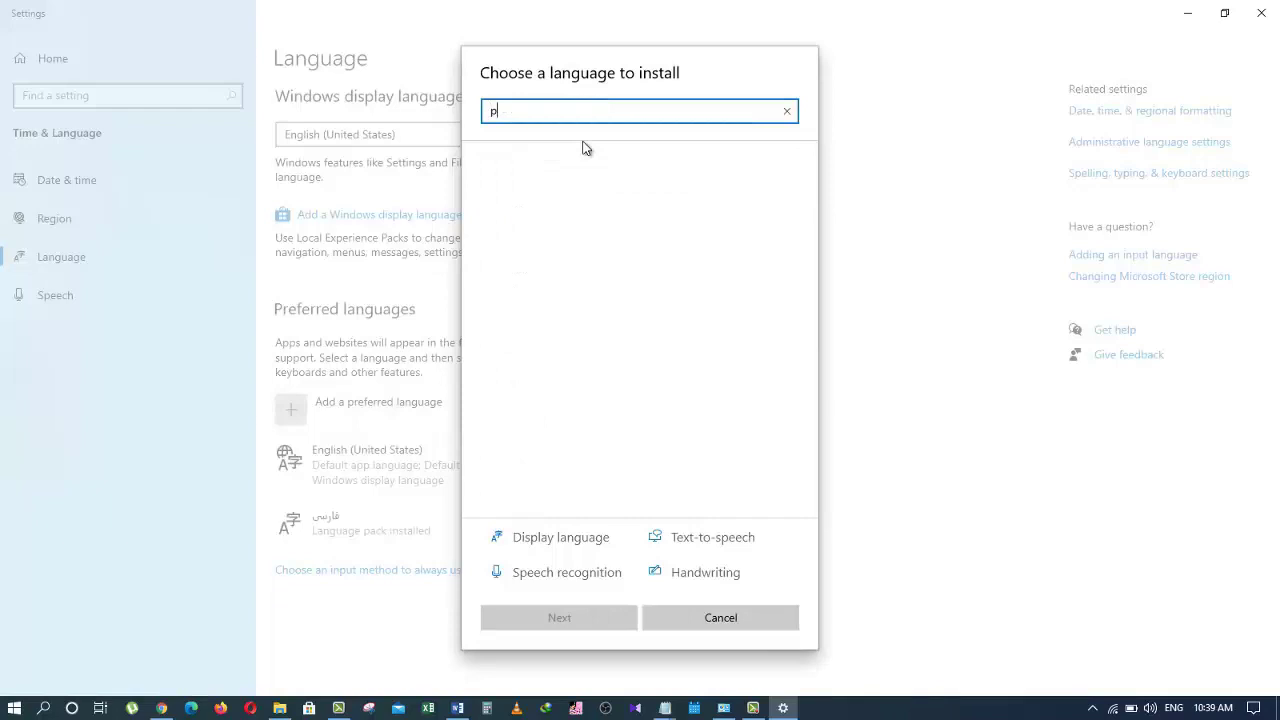
{"action": "type", "text": "ashto"}
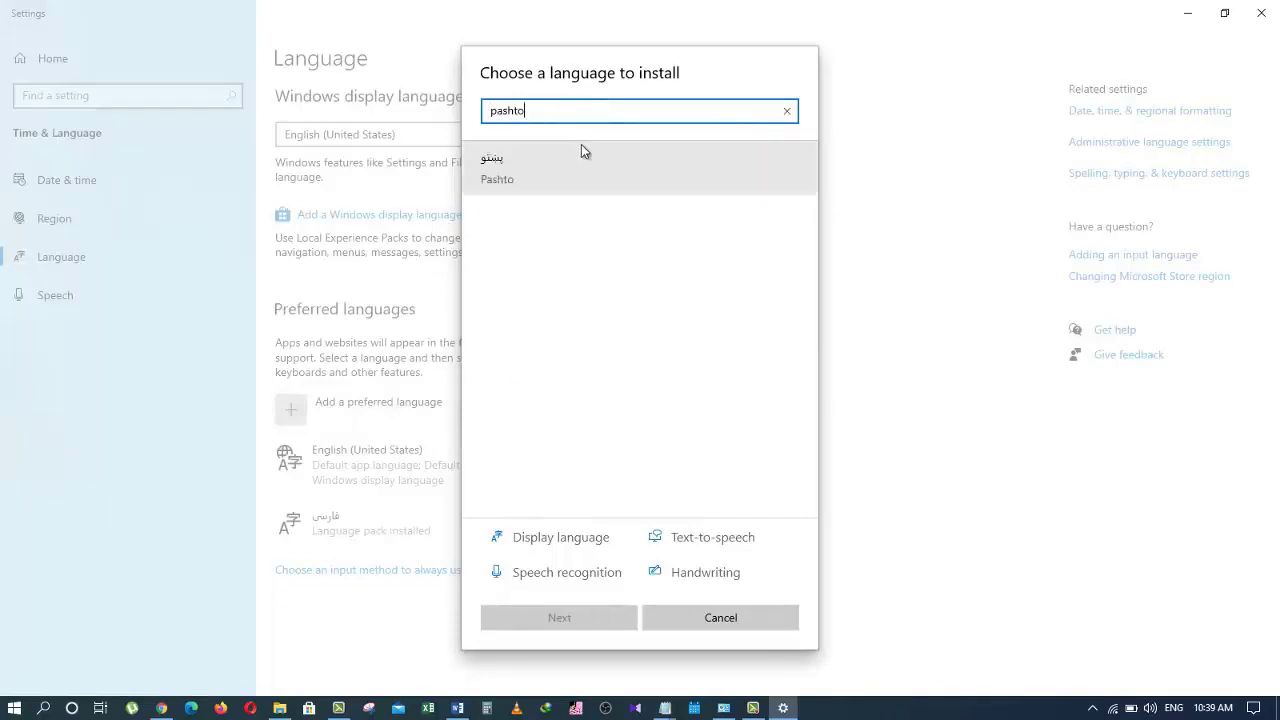
{"action": "left_click", "coordinate": [536, 172]}
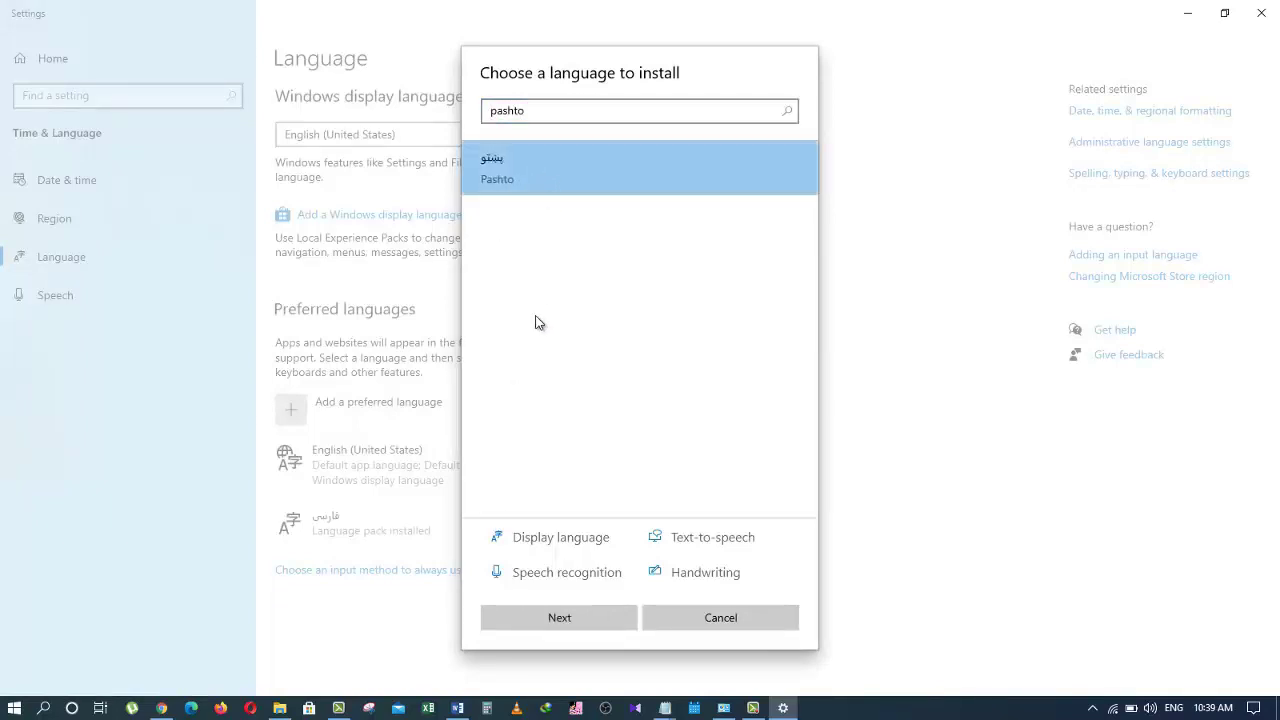
{"action": "left_click", "coordinate": [572, 616]}
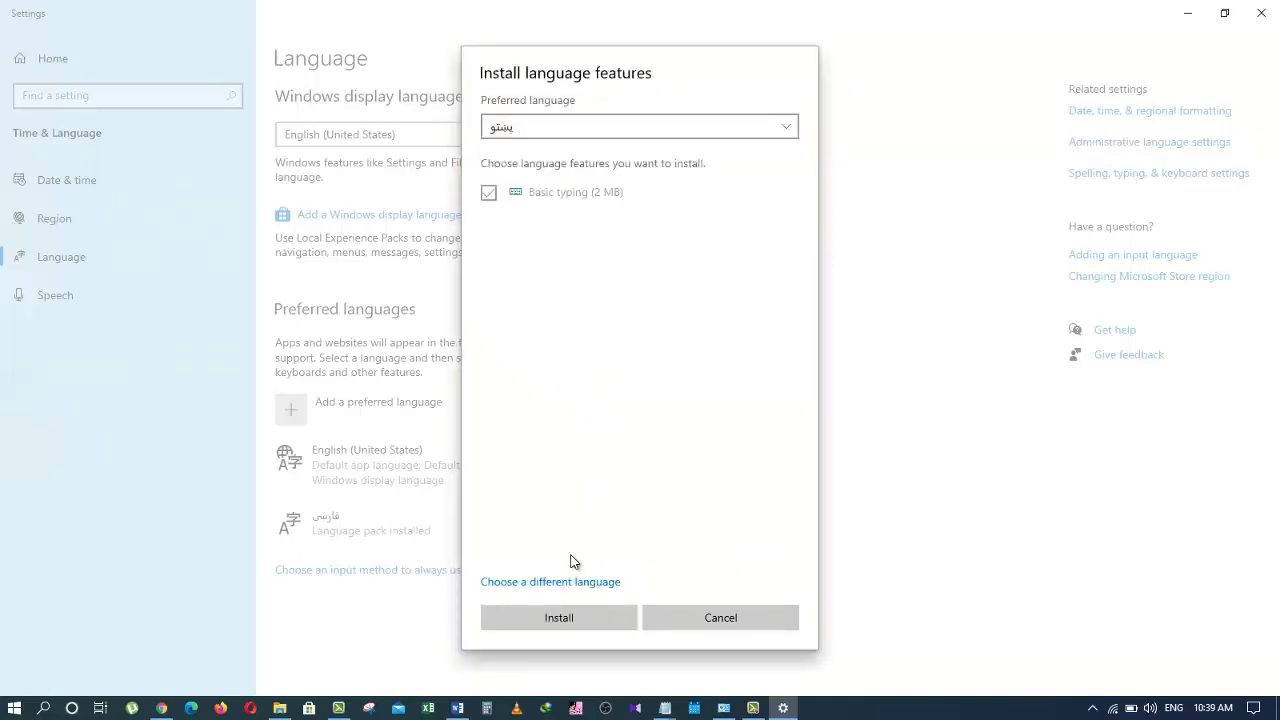
{"action": "left_click", "coordinate": [599, 622]}
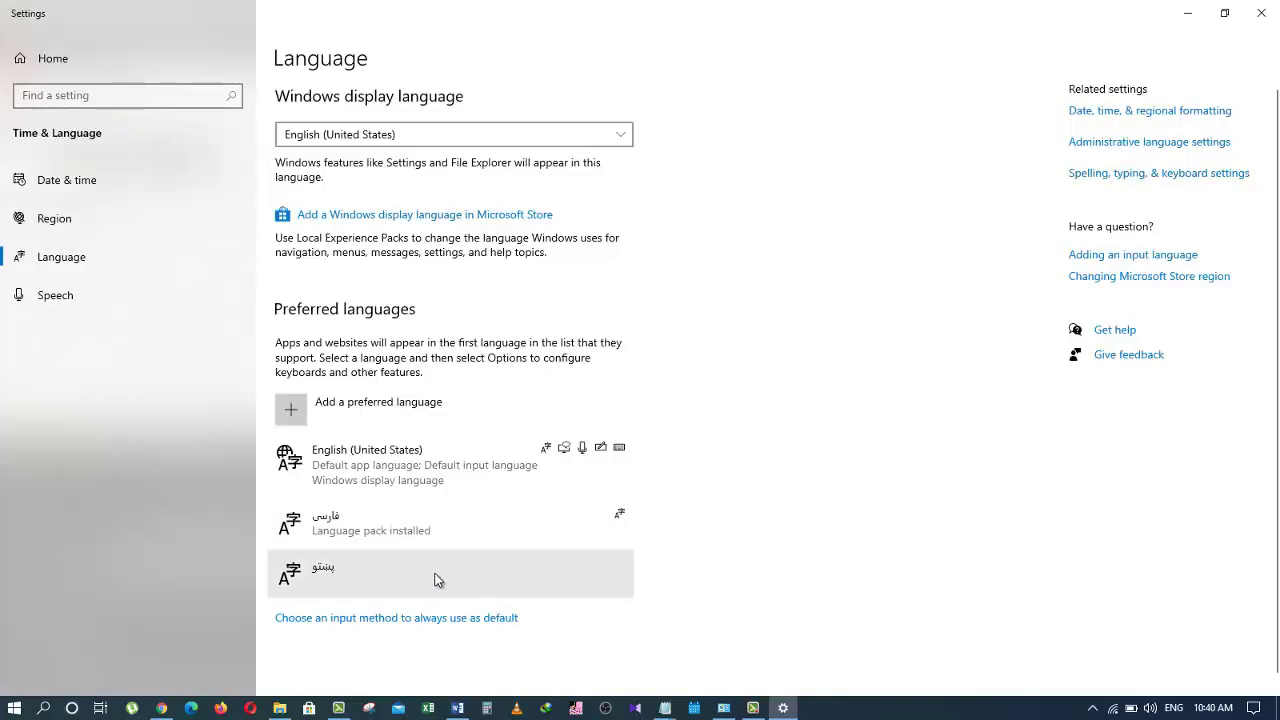
{"action": "left_click", "coordinate": [424, 578]}
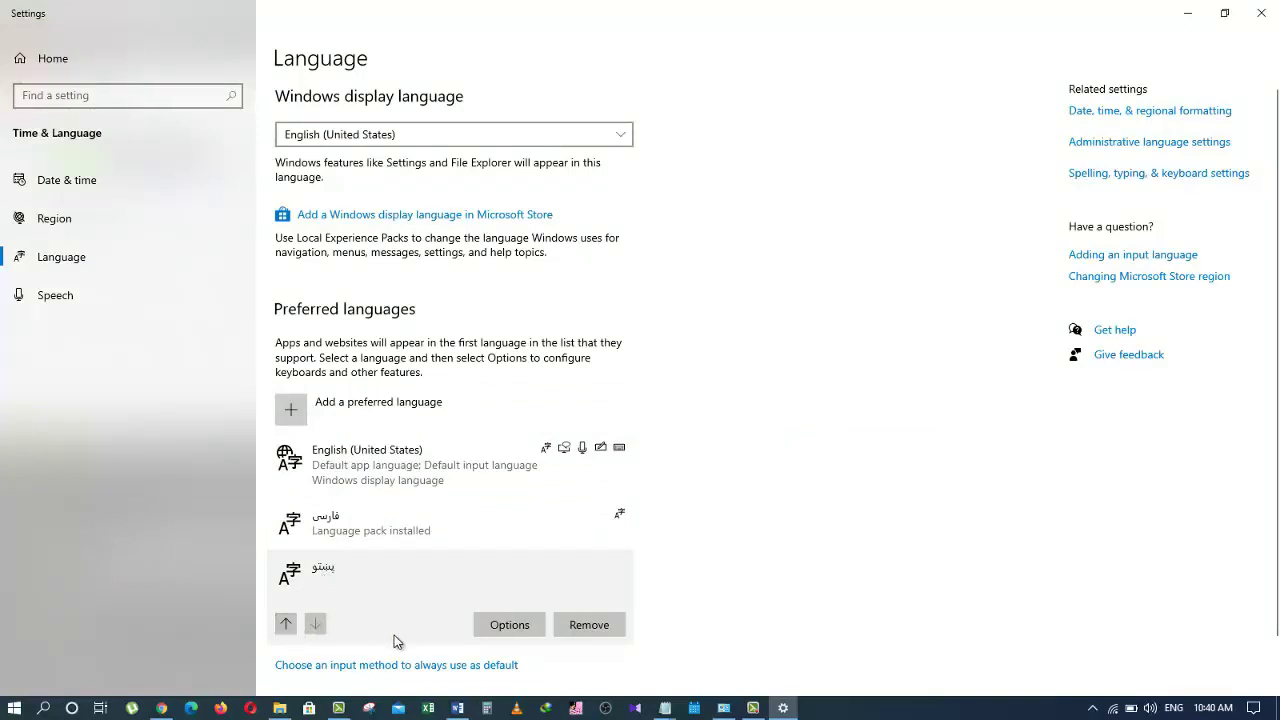
Step: Move Pashto to the first place in the preferred languages and close the settings
{"action": "left_click", "coordinate": [285, 625]}
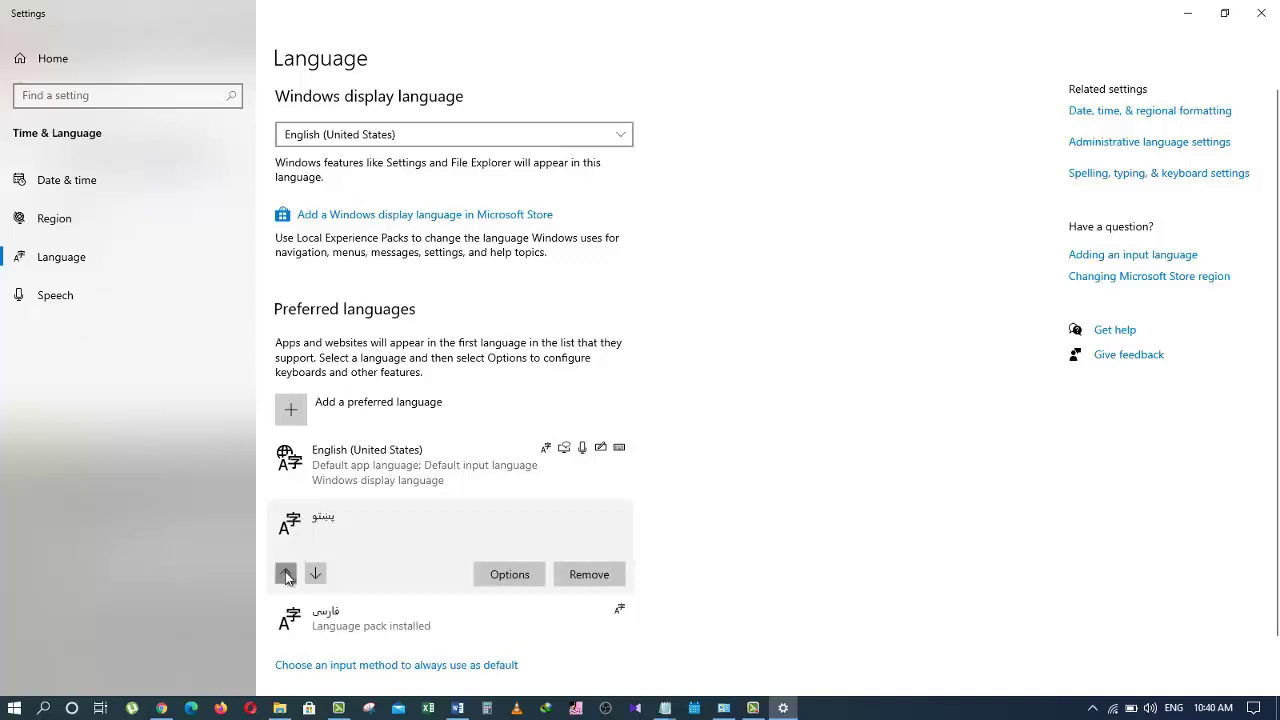
{"action": "left_click", "coordinate": [286, 573]}
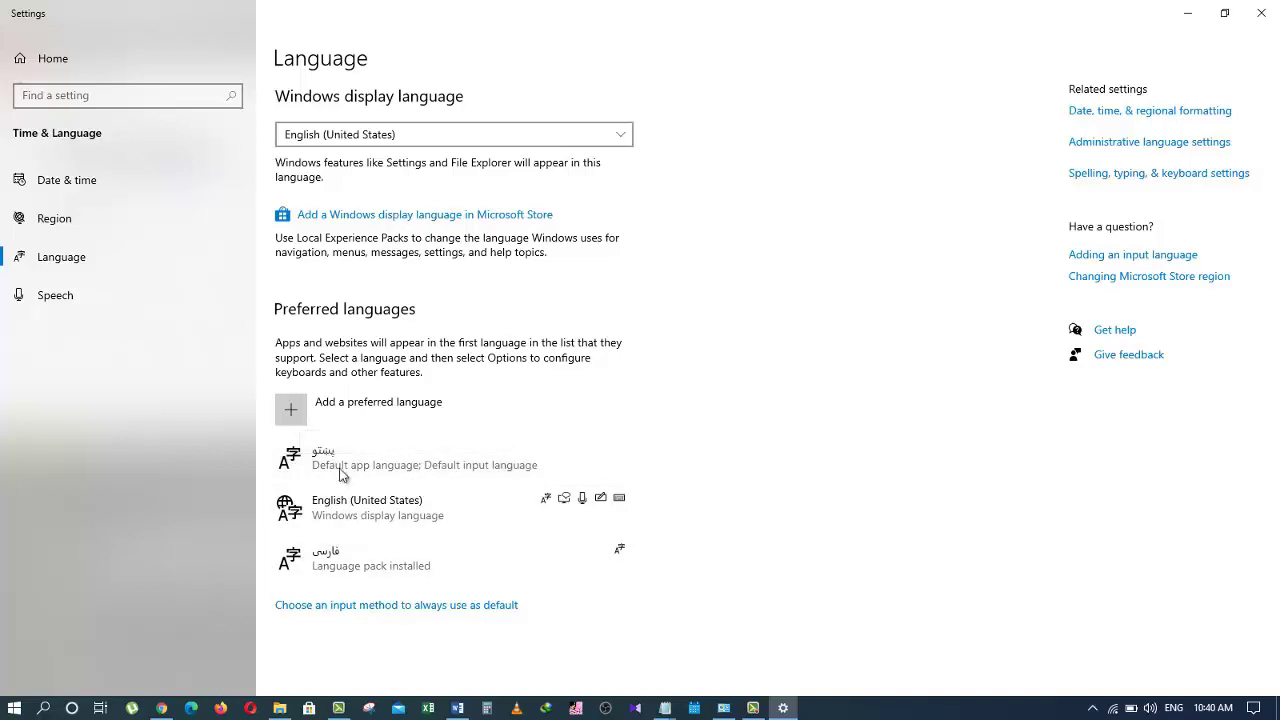
{"action": "left_click", "coordinate": [1261, 13]}
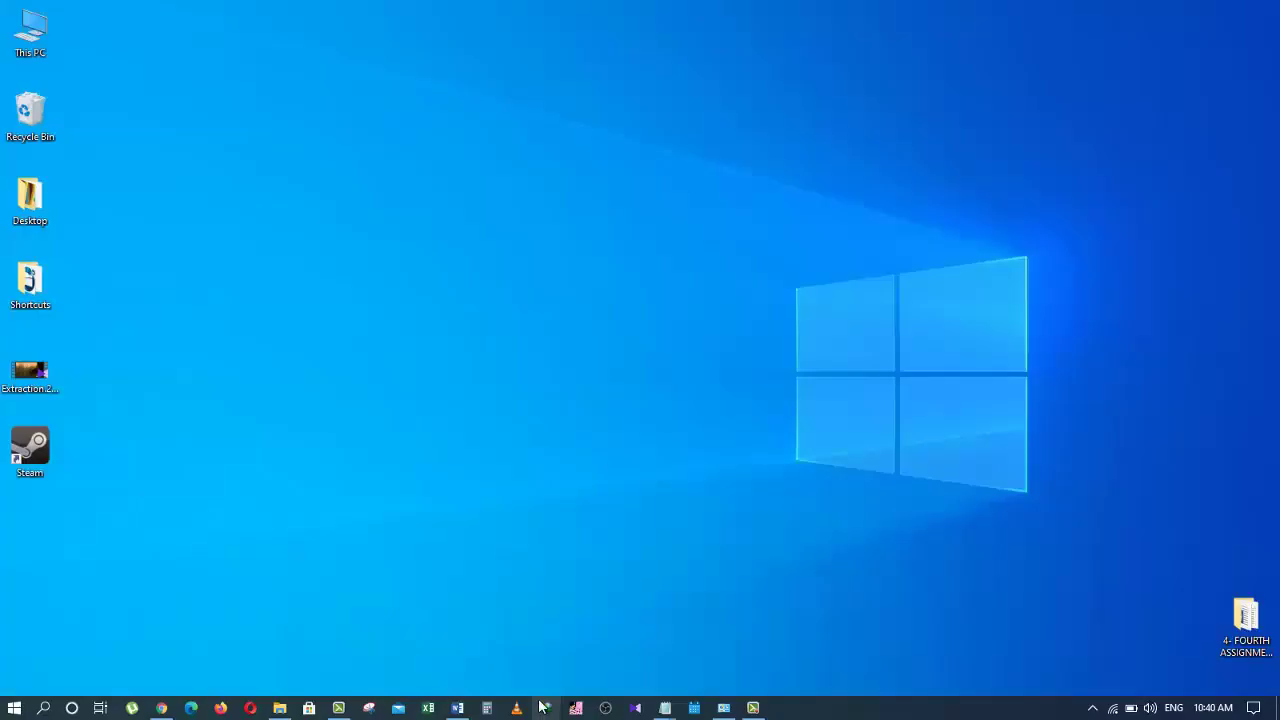
Step: Switch to Word and write "مننه" on a new line below "Thank You" using the Pashto (Afghanistan) keyboard
{"action": "left_click", "coordinate": [457, 708]}
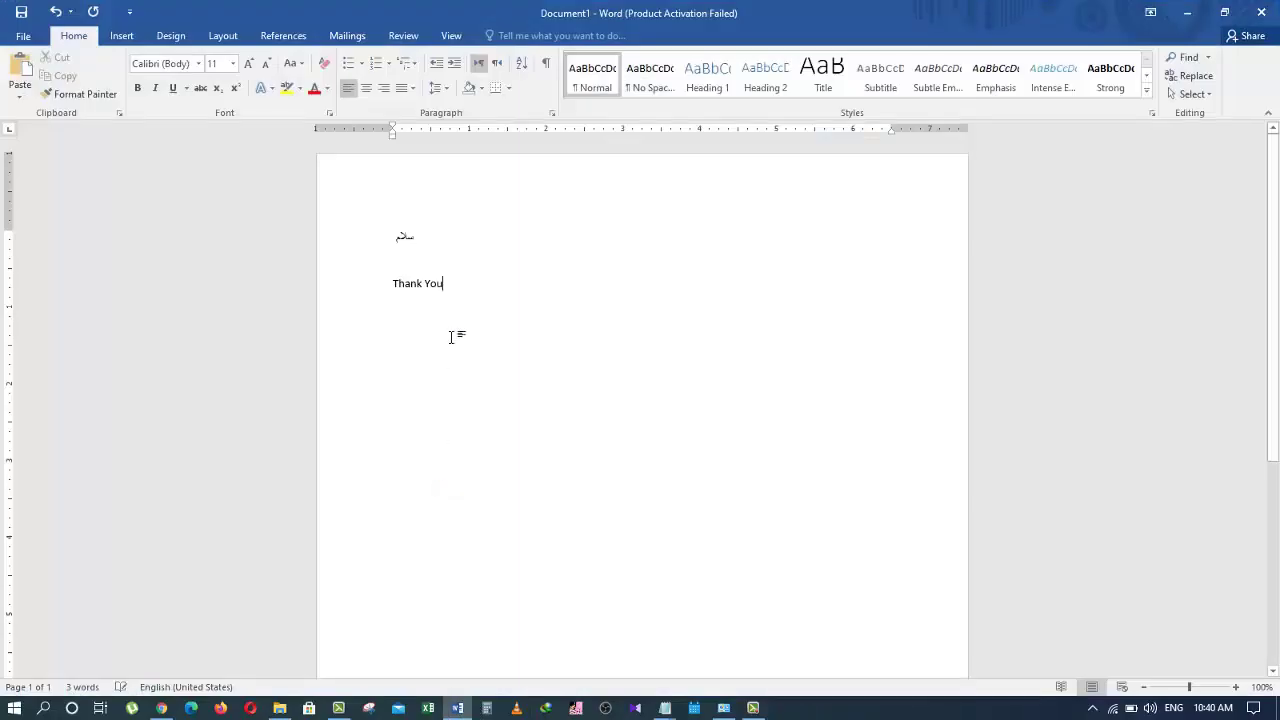
{"action": "key", "text": "Return"}
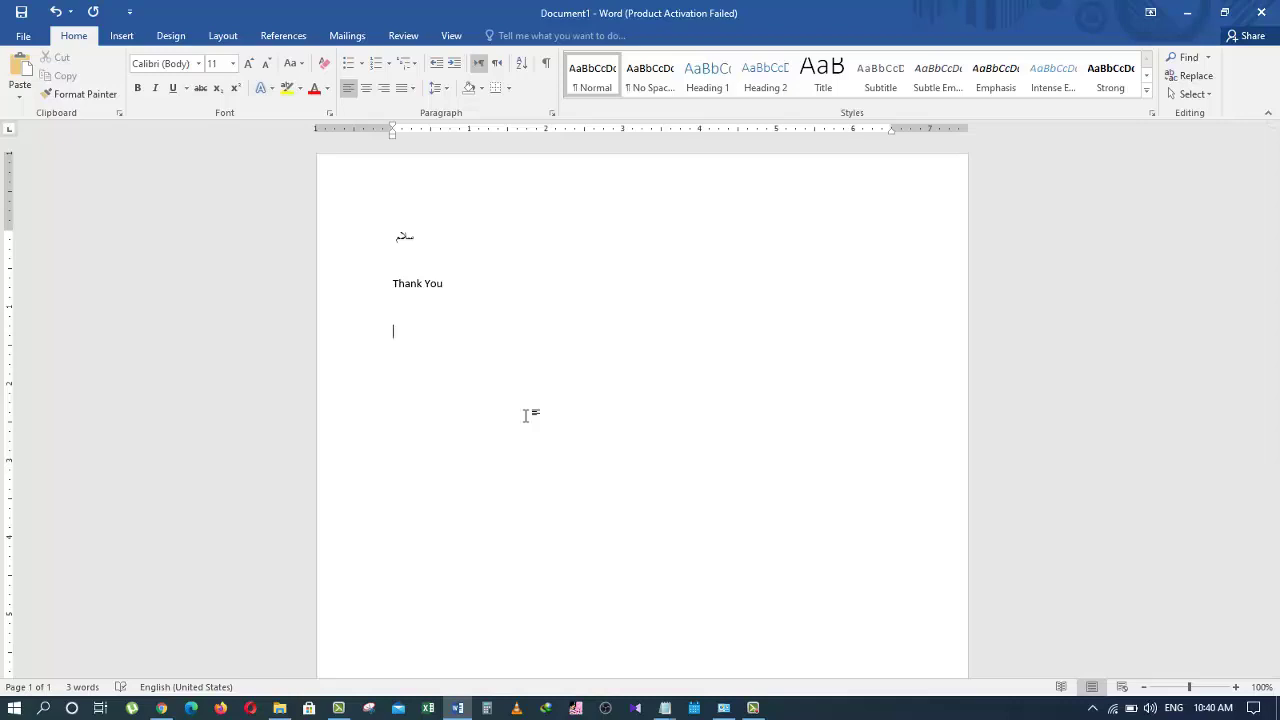
{"action": "left_click", "coordinate": [1180, 707]}
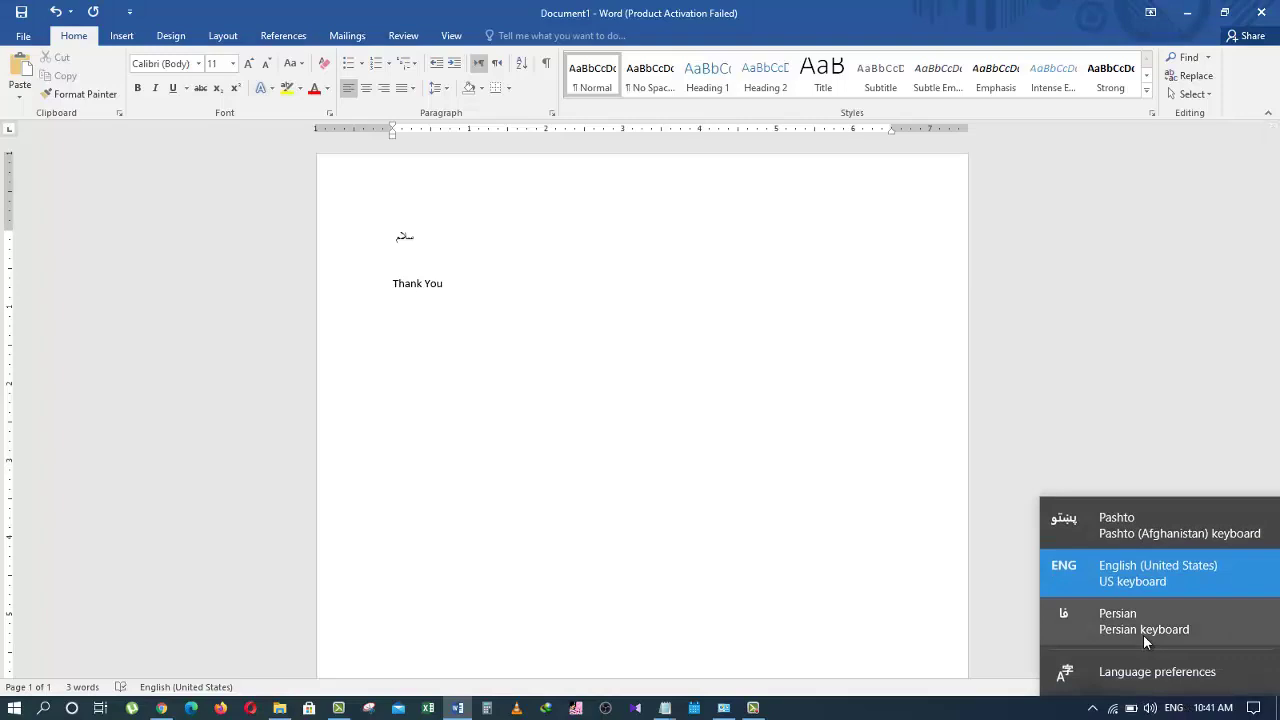
{"action": "left_click", "coordinate": [1138, 525]}
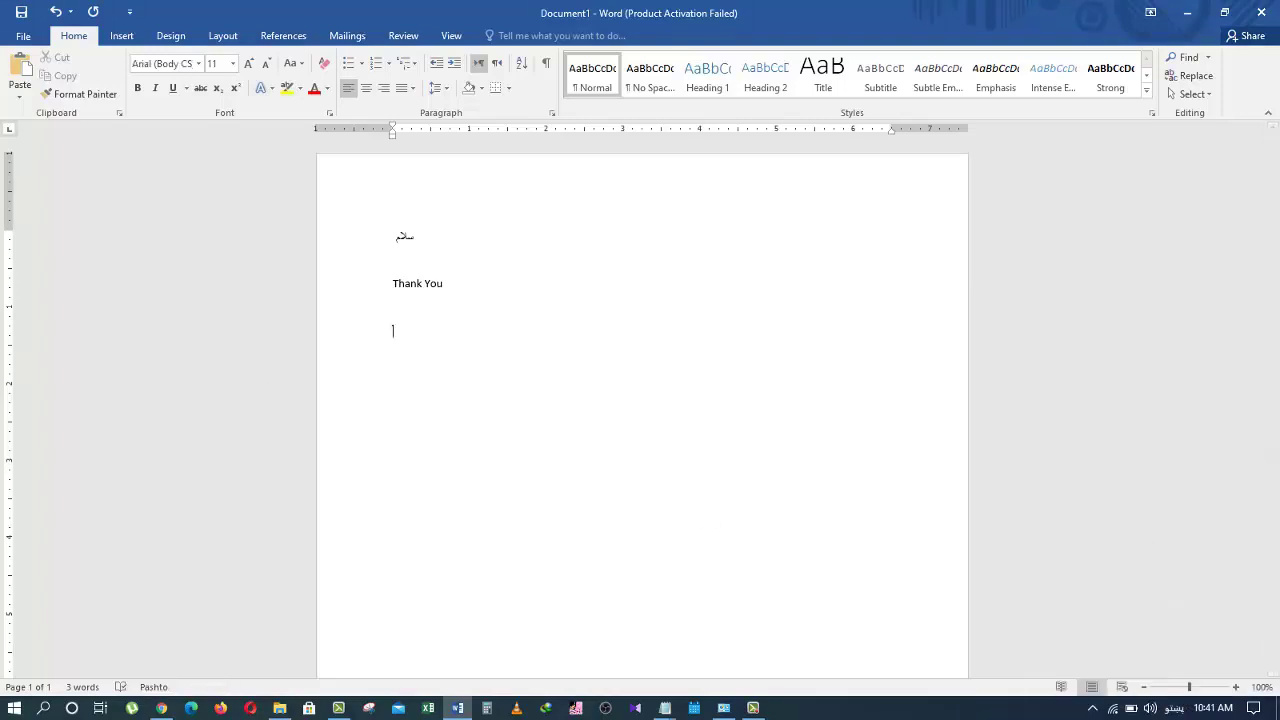
{"action": "type", "text": "مننه"}
Step: Replace the word "سلام" on the first line with "تشکر"
{"action": "double_click", "coordinate": [405, 238]}
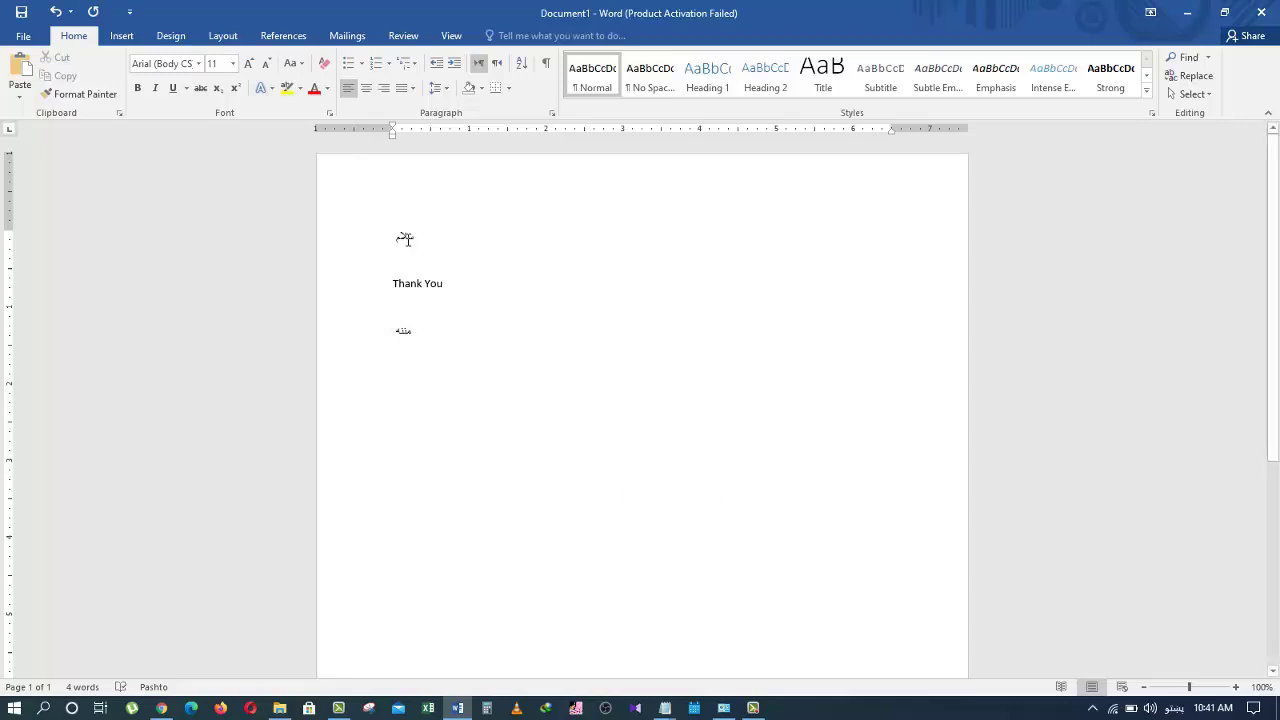
{"action": "type", "text": "تشکر"}
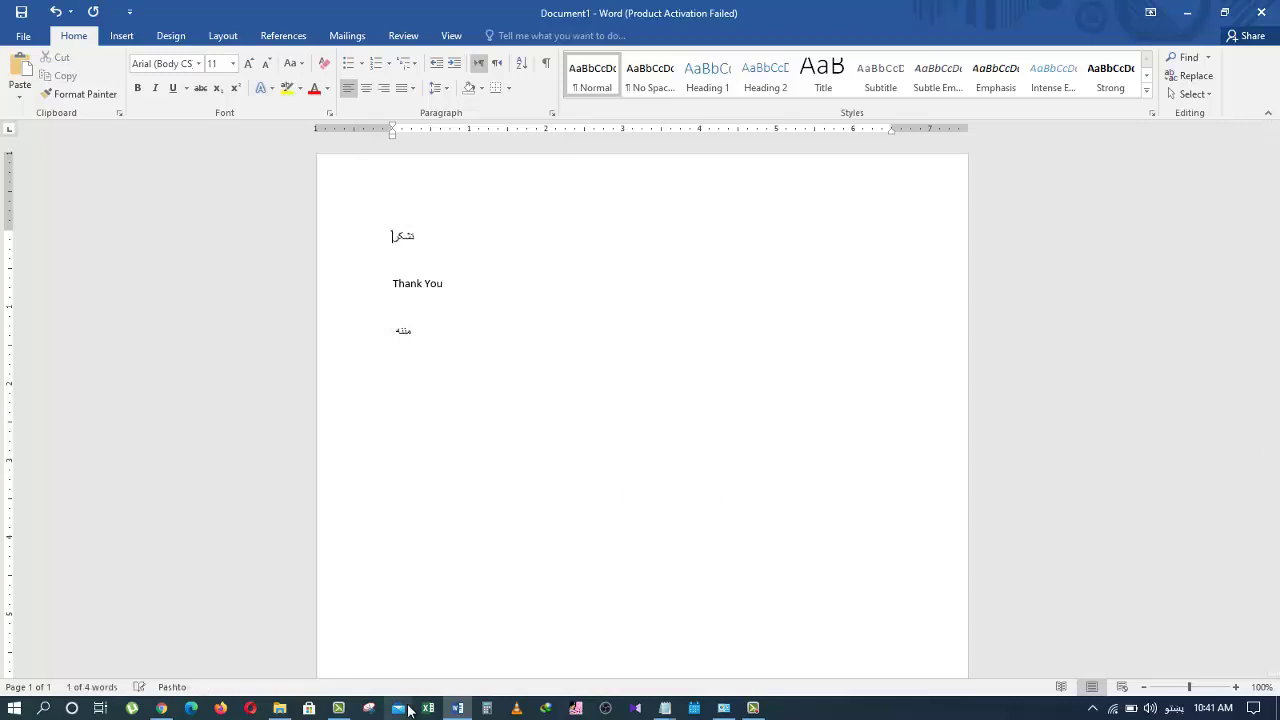
{"action": "key", "text": "ctrl+s"}
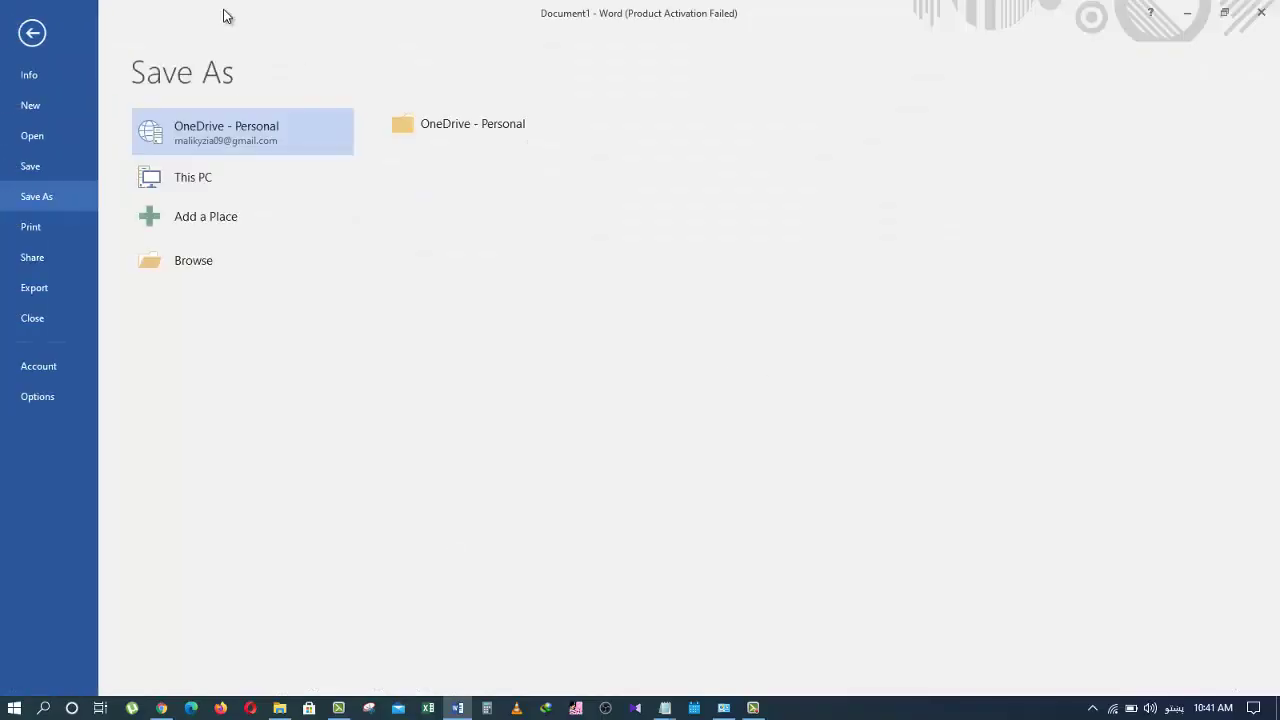
{"action": "left_click", "coordinate": [19, 36]}
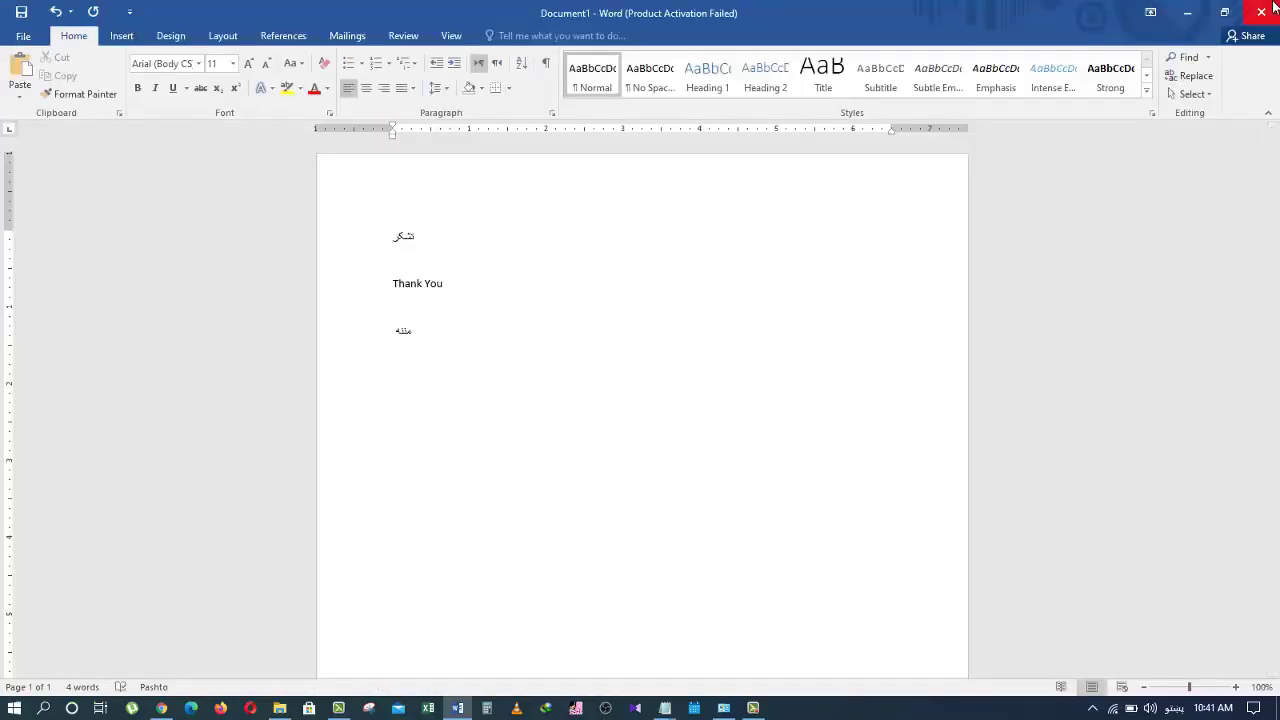
Step: Start a new line below "مننه" and switch the input language to English (United States)
{"action": "left_click", "coordinate": [434, 335]}
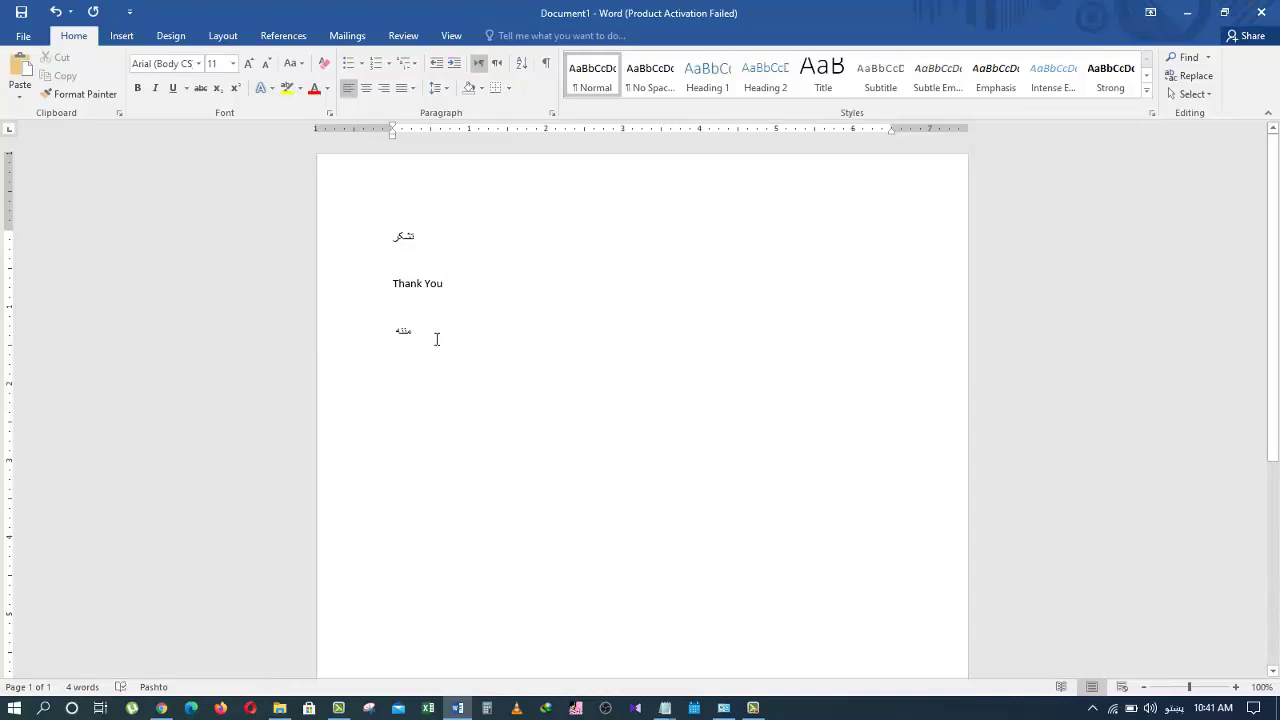
{"action": "key", "text": "Return"}
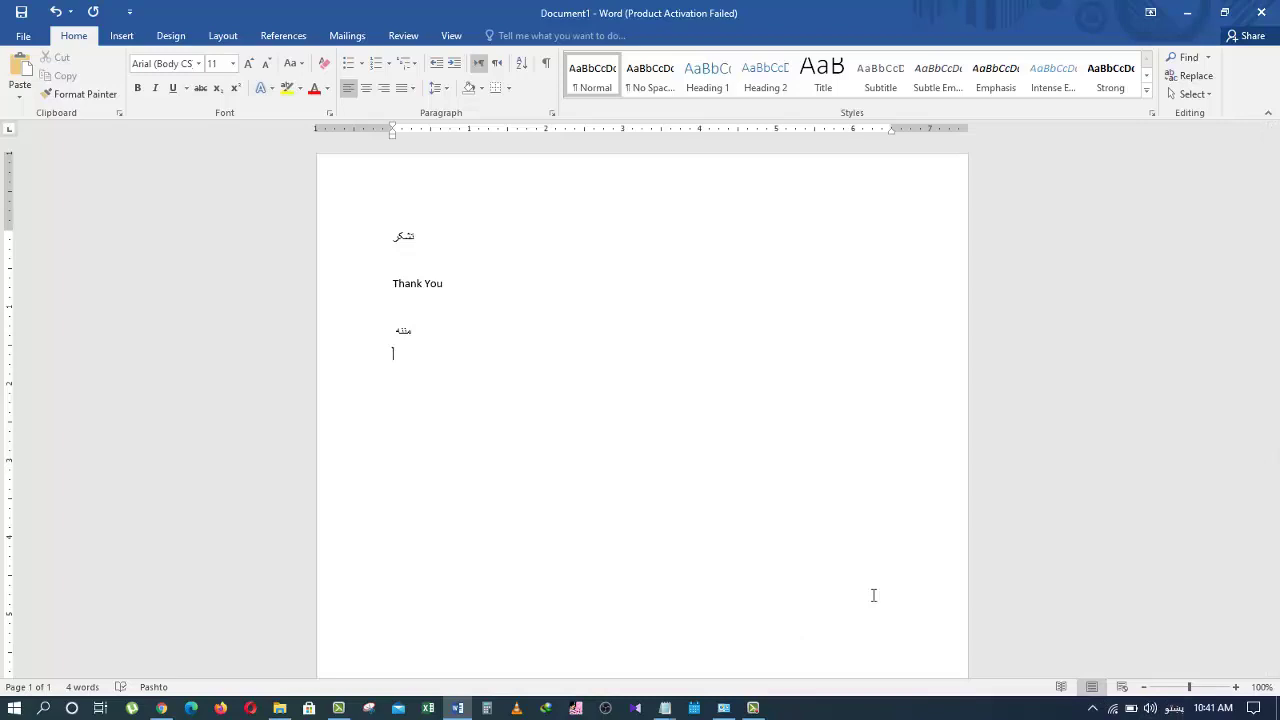
{"action": "left_click", "coordinate": [1172, 708]}
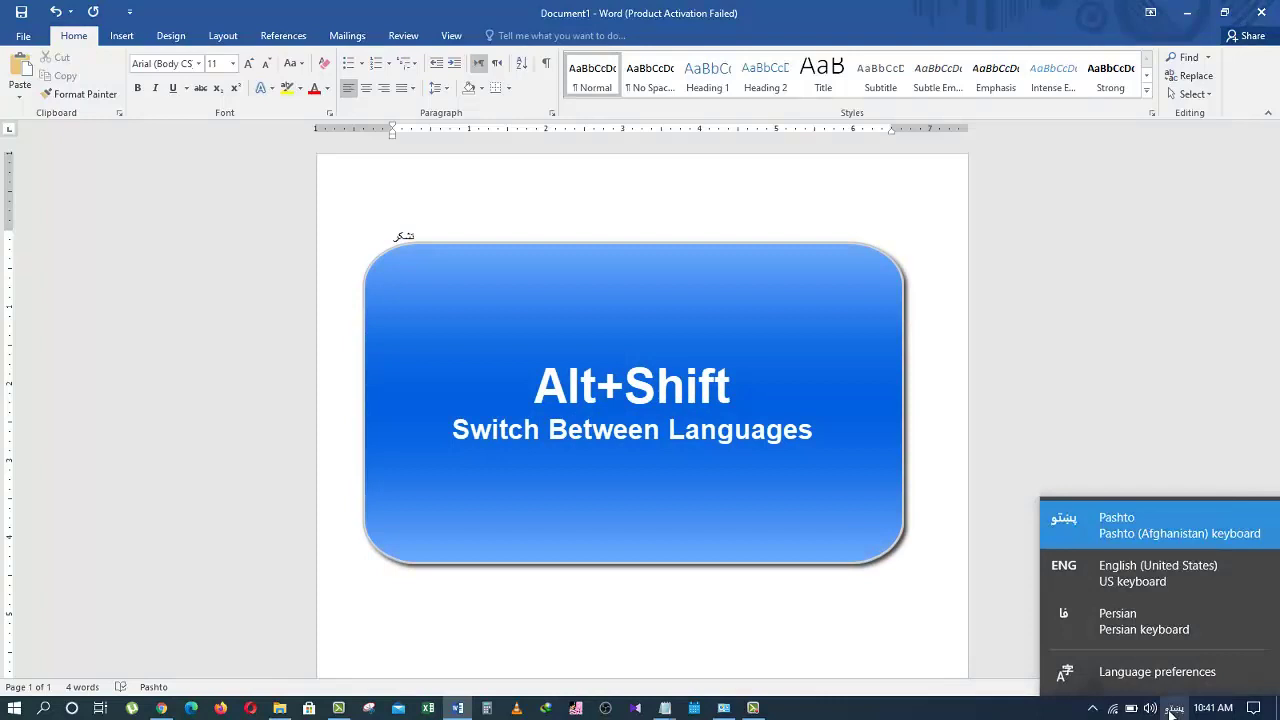
{"action": "left_click", "coordinate": [549, 515]}
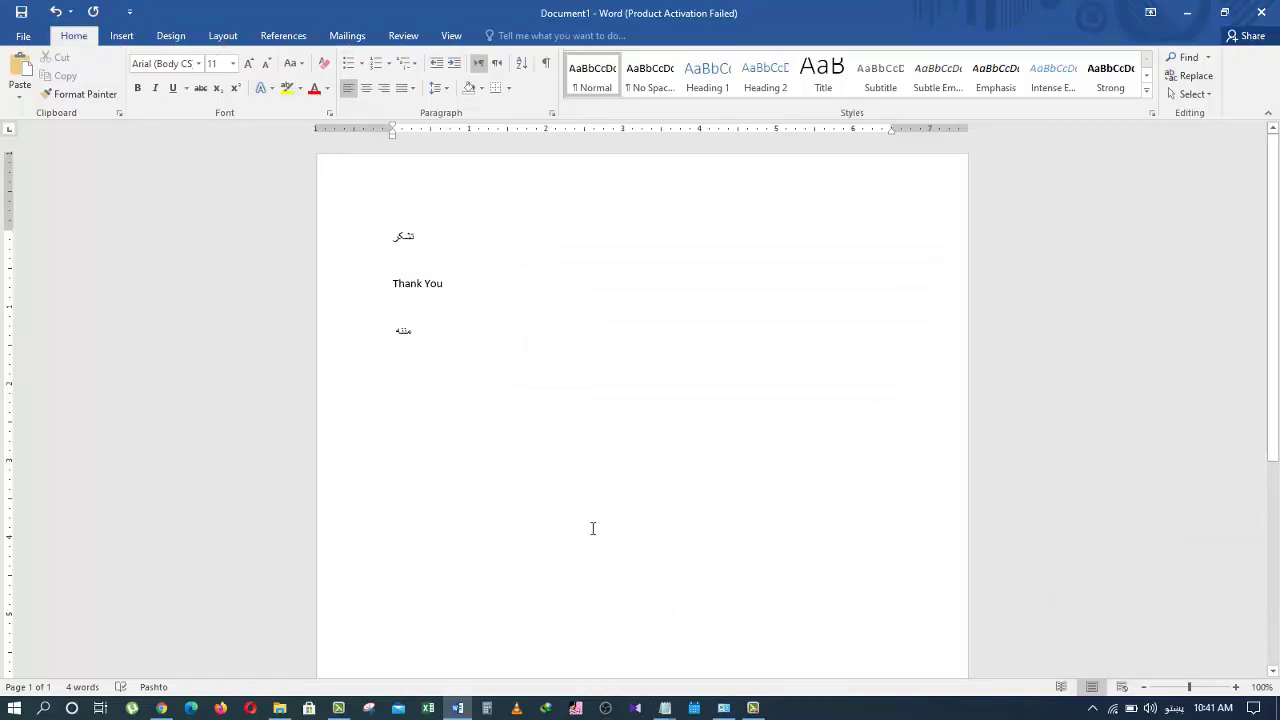
{"action": "key", "text": "alt"}
{"action": "key", "text": "super+space"}
{"action": "key", "text": "super+space"}
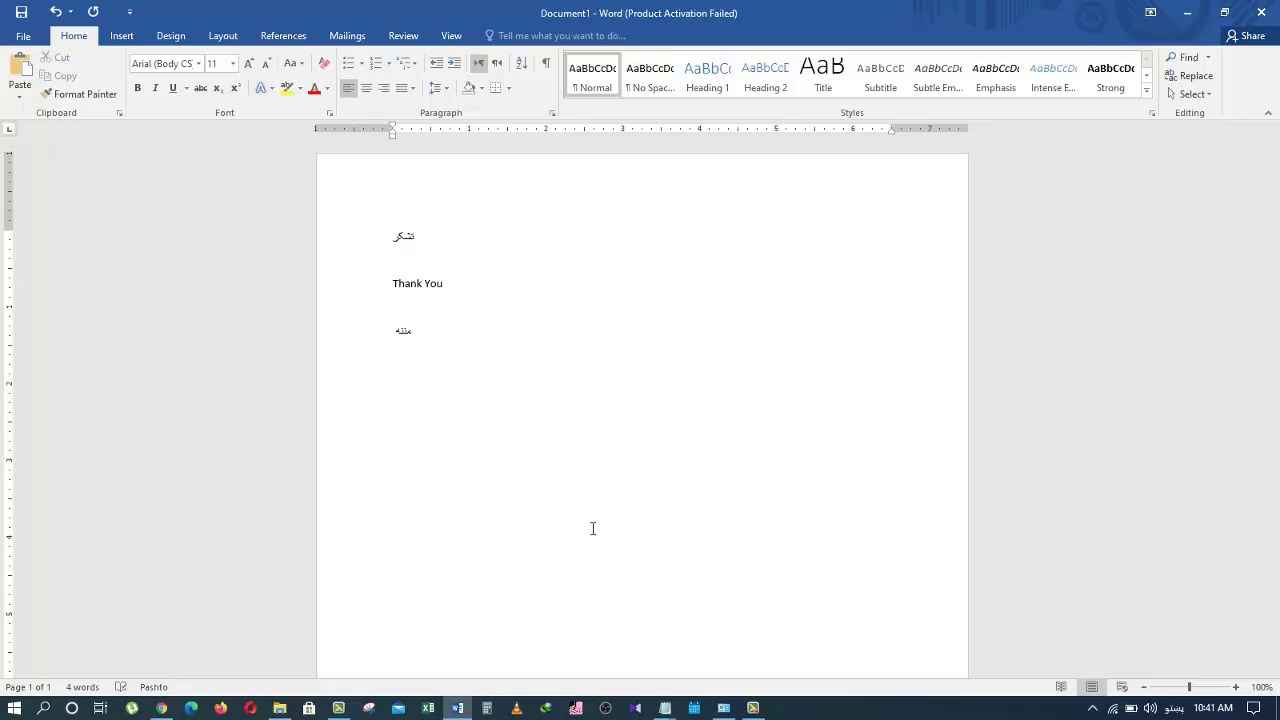
{"action": "key", "text": "super+space"}
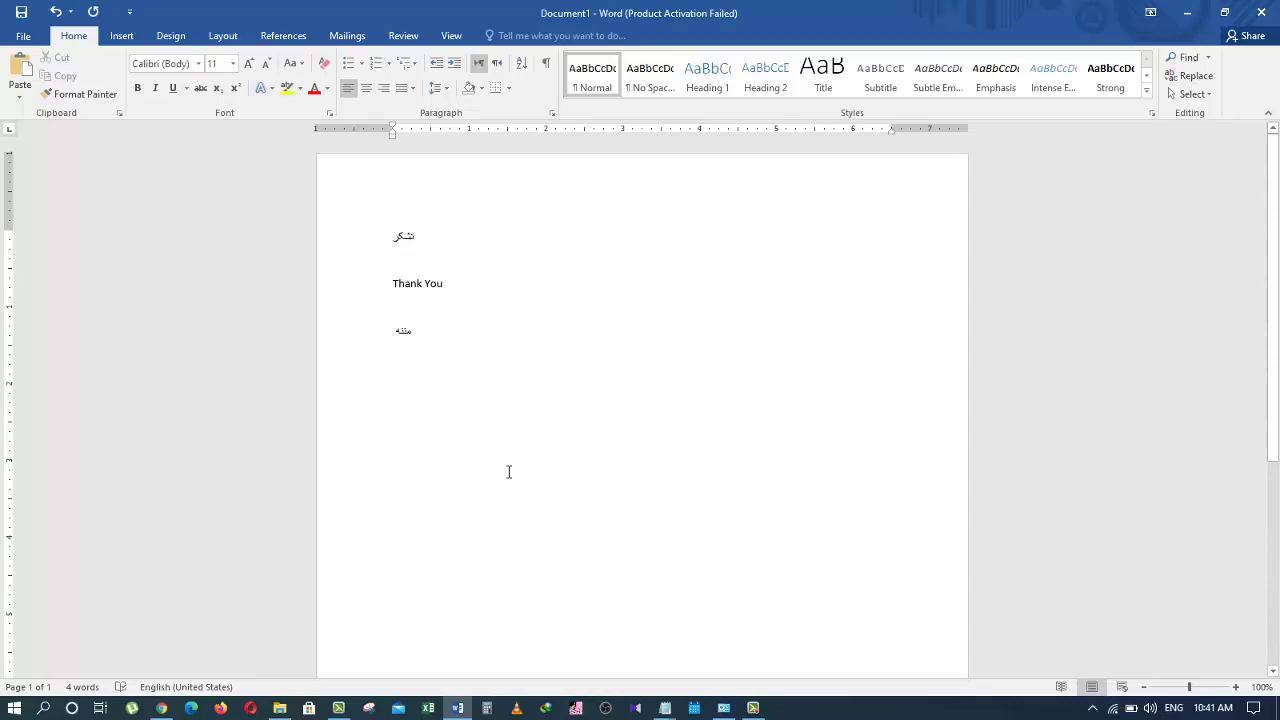
Step: Write "Thumbs up for the video – subscribe my channel" on the new line below the Pashto word
{"action": "type", "text": "Thumb"}
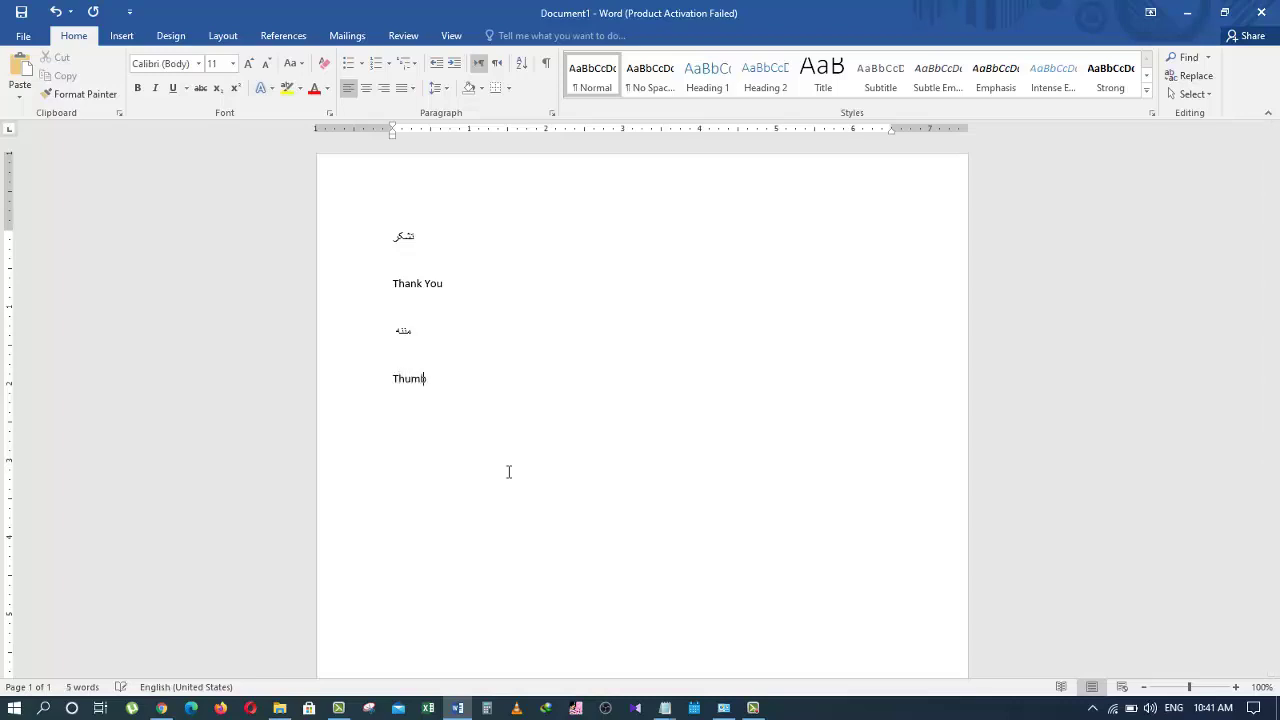
{"action": "type", "text": "s up for the video"}
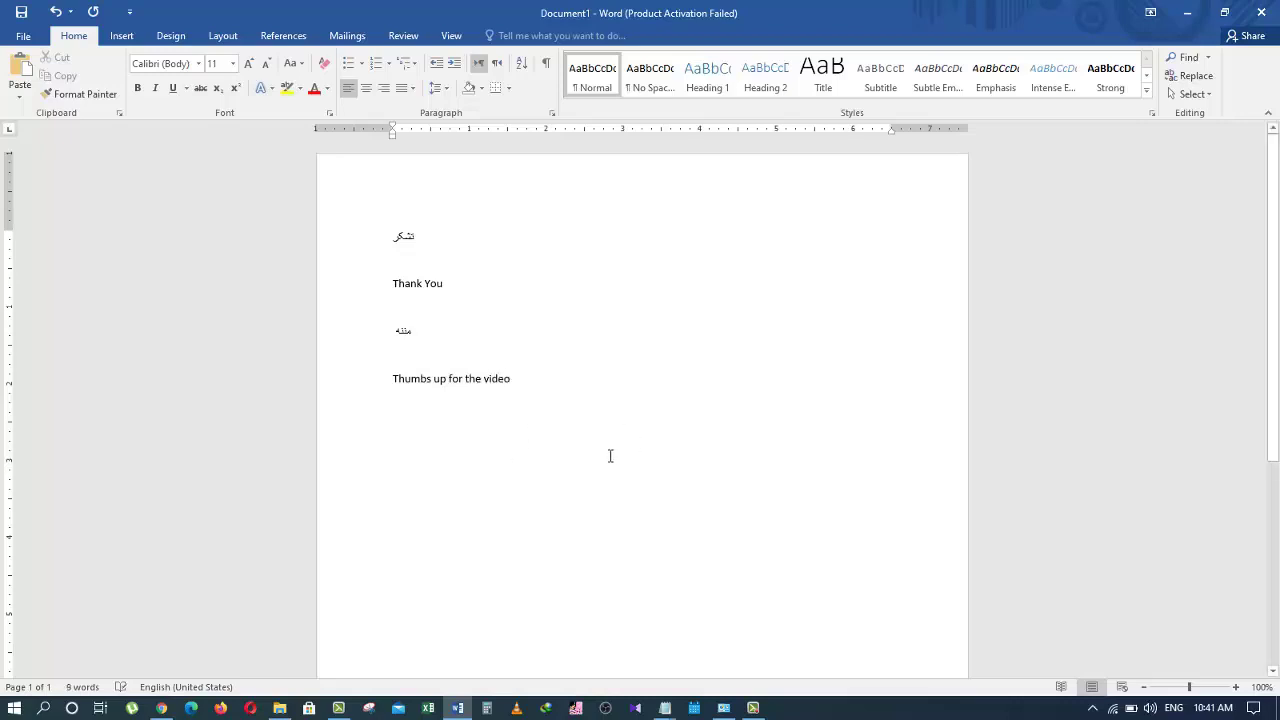
{"action": "type", "text": " -"}
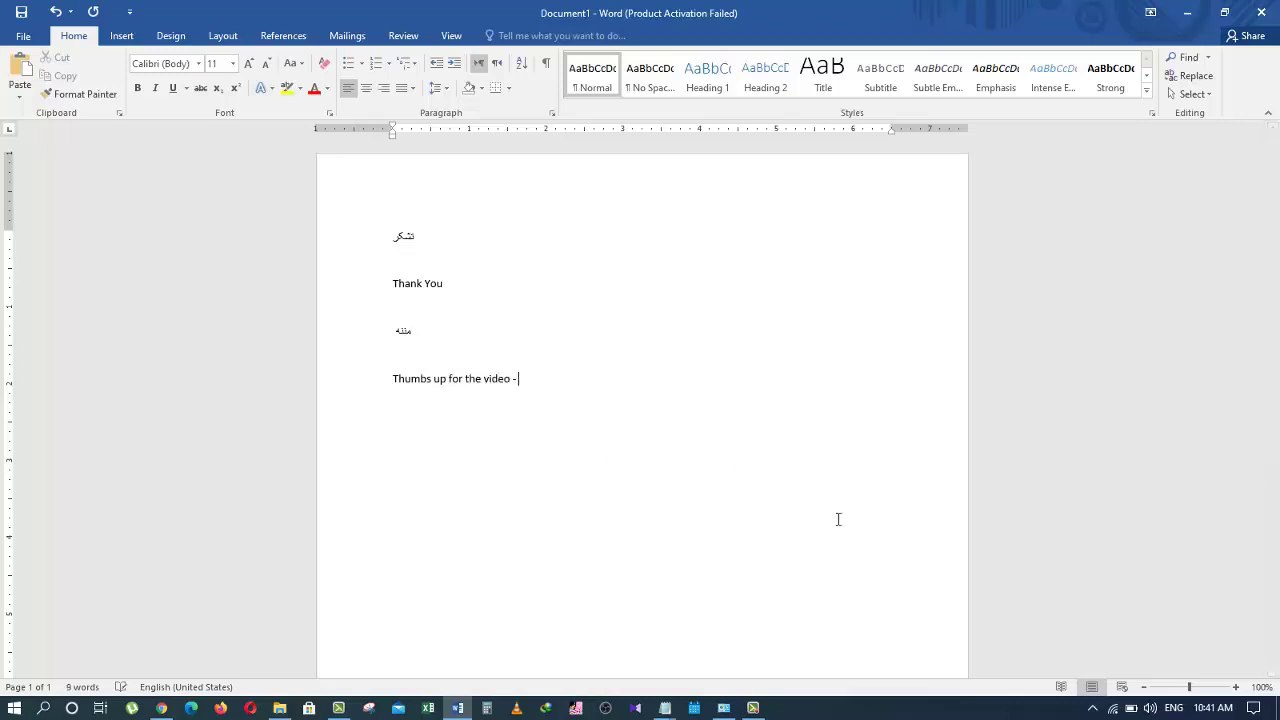
{"action": "type", "text": " subscriber"}
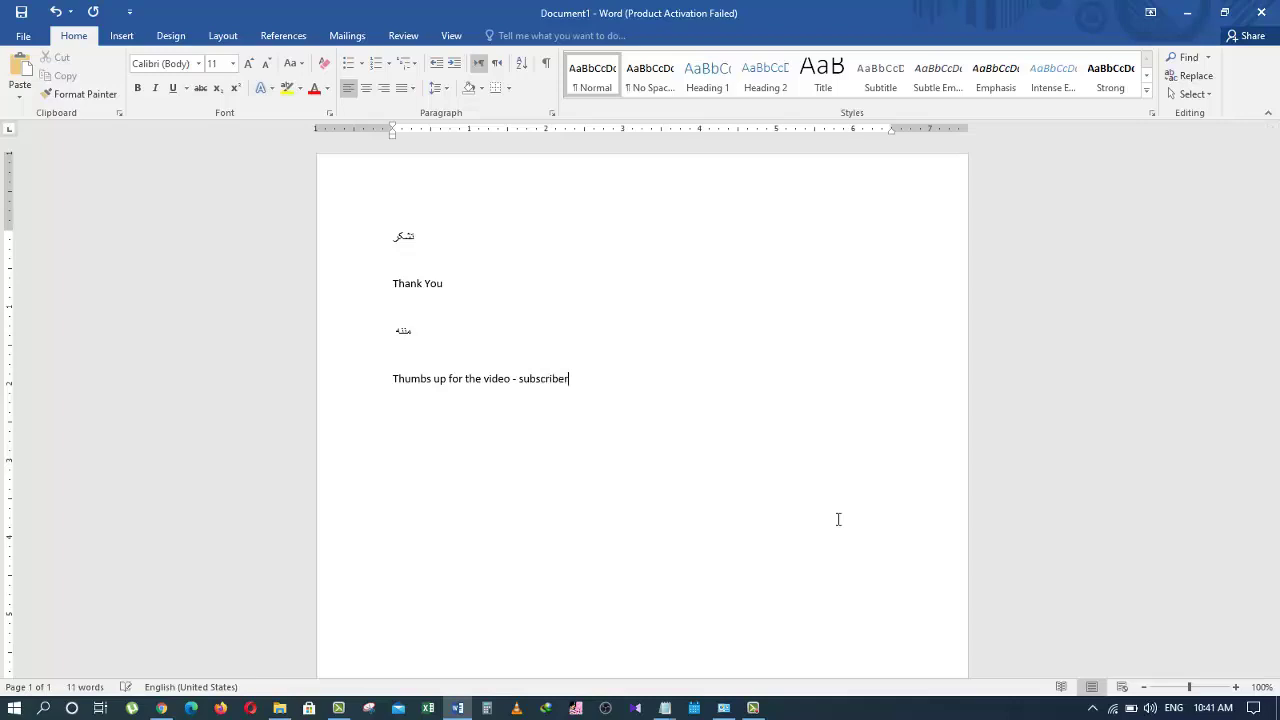
{"action": "key", "text": "BackSpace"}
{"action": "key", "text": "BackSpace"}
{"action": "type", "text": "my channel"}
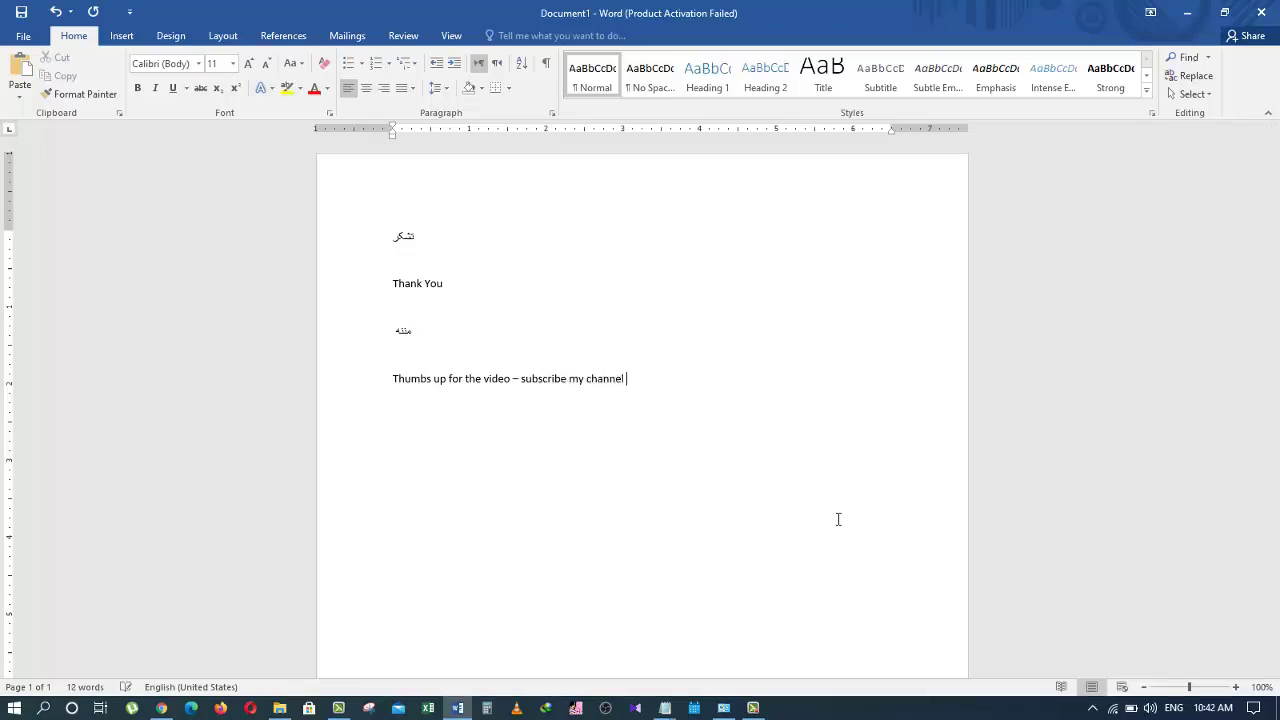